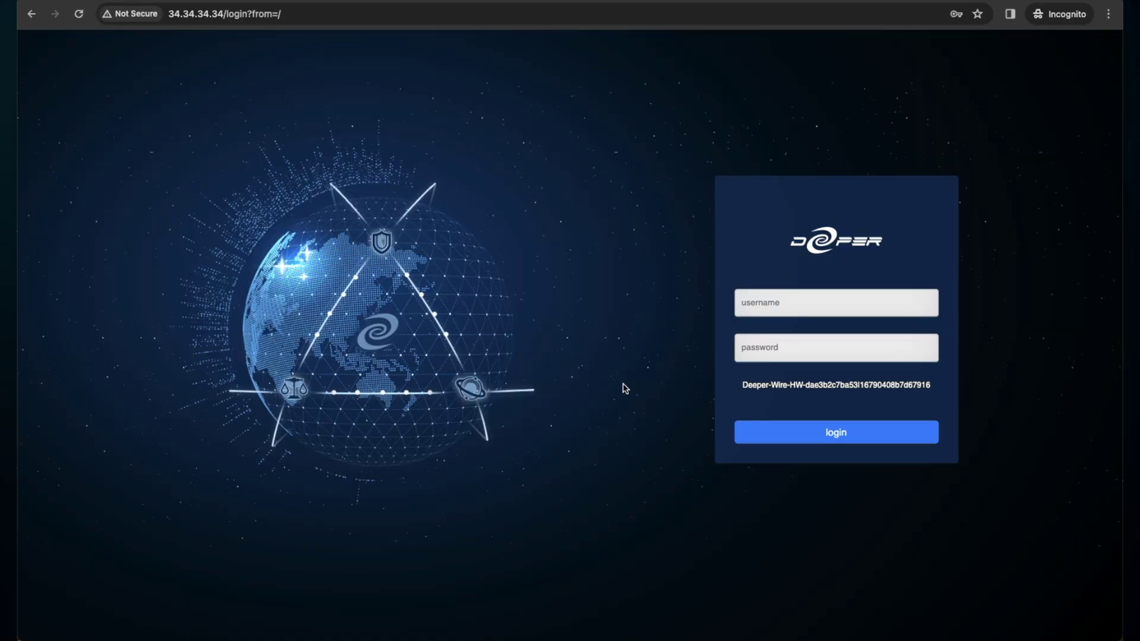
Step: Sign in to the Deeper Connect dashboard with the saved admin credentials
{"action": "left_click", "coordinate": [739, 300]}
{"action": "left_click", "coordinate": [816, 349]}
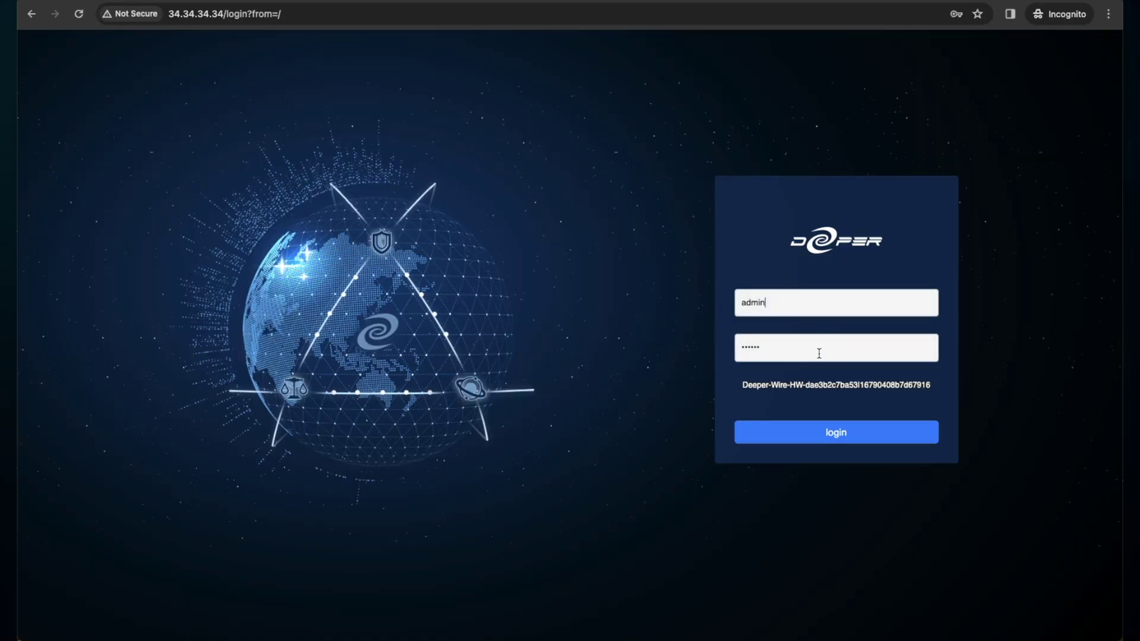
{"action": "left_click", "coordinate": [837, 437]}
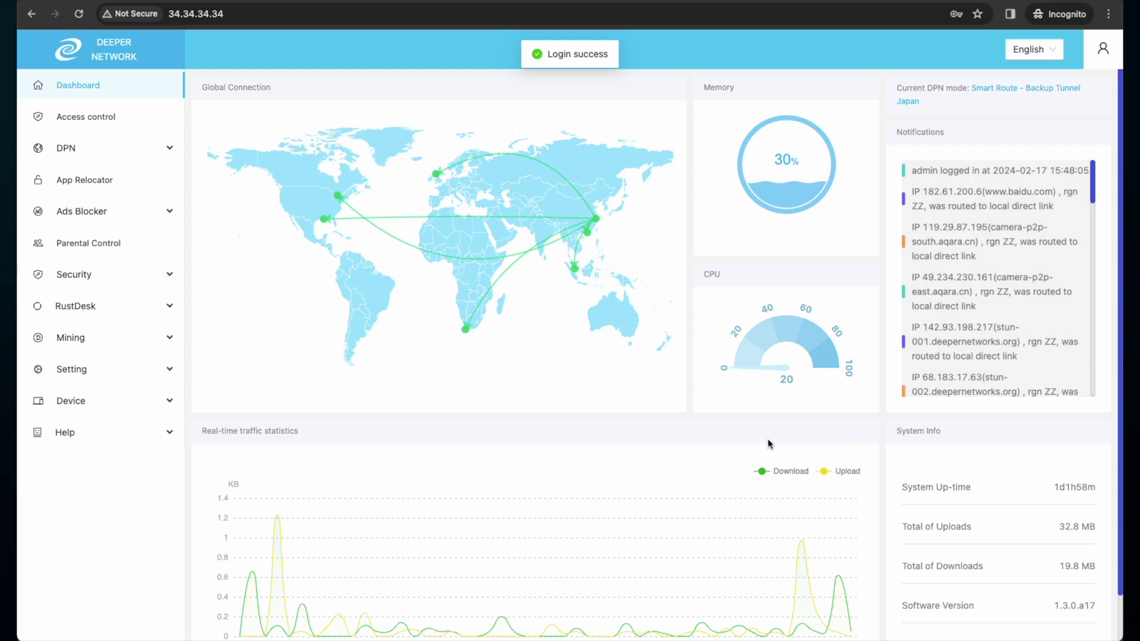
Step: Turn on the Access control master switch and reload the Online Device list
{"action": "left_click", "coordinate": [83, 117]}
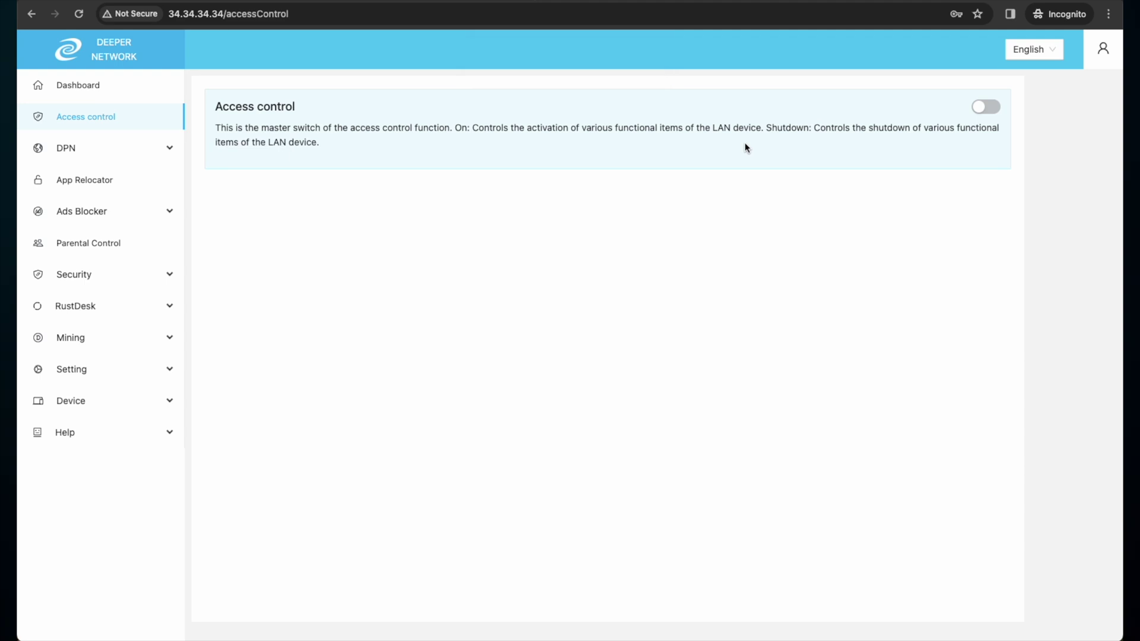
{"action": "left_click", "coordinate": [983, 111]}
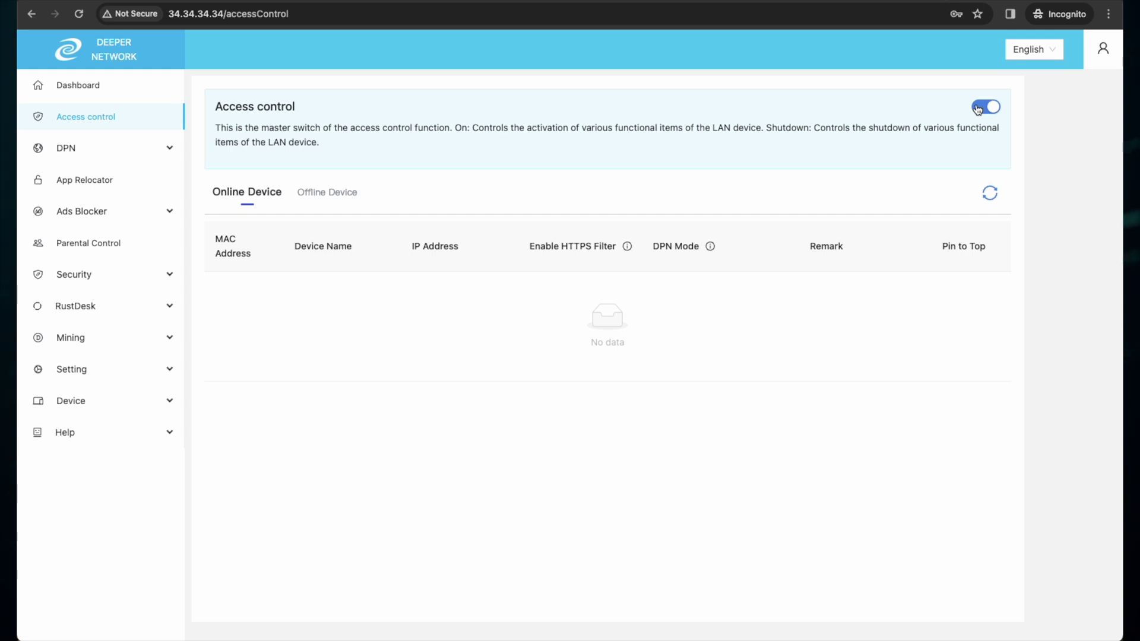
{"action": "left_click", "coordinate": [995, 202]}
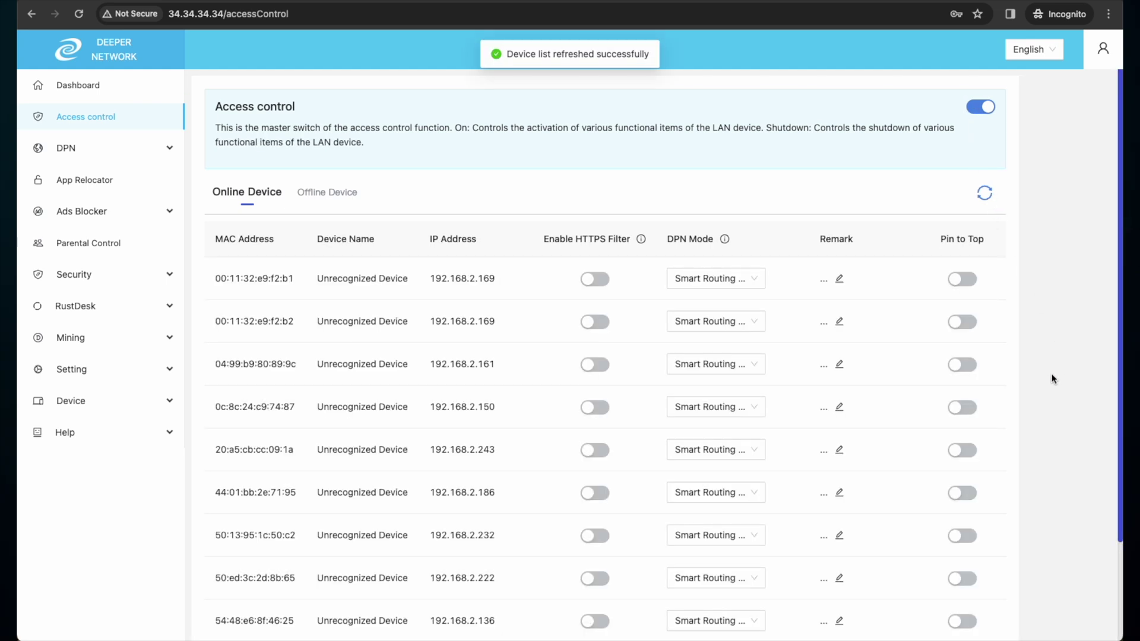
Step: Look through pages 1 and 2 of the Online Device list
{"action": "scroll", "coordinate": [1039, 381], "scroll_direction": "down", "scroll_amount": 4}
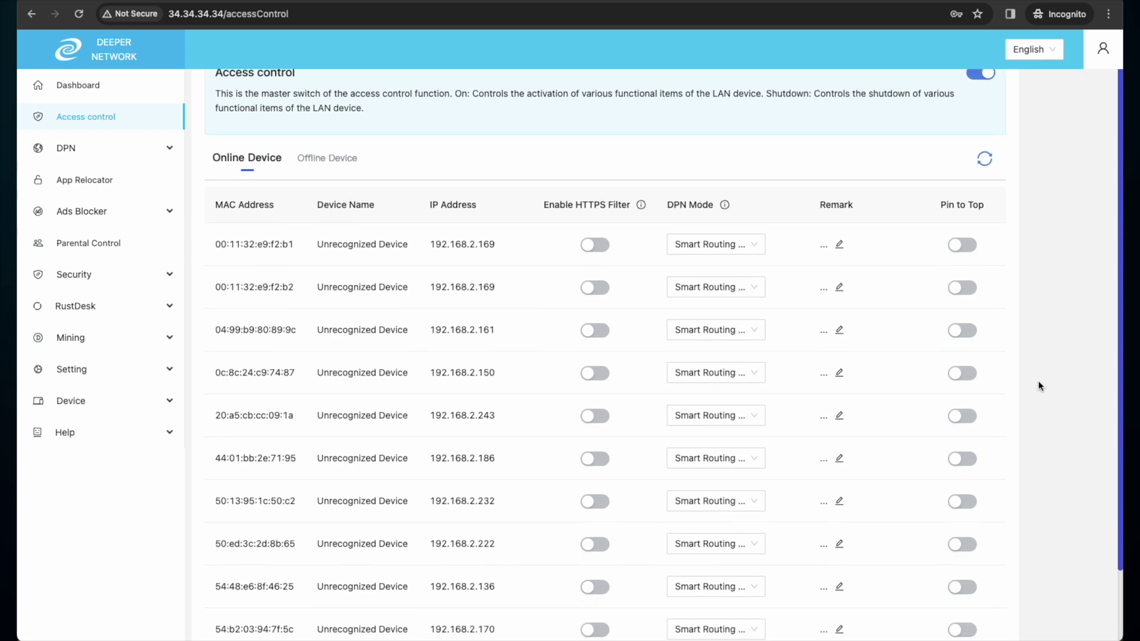
{"action": "left_click", "coordinate": [968, 588]}
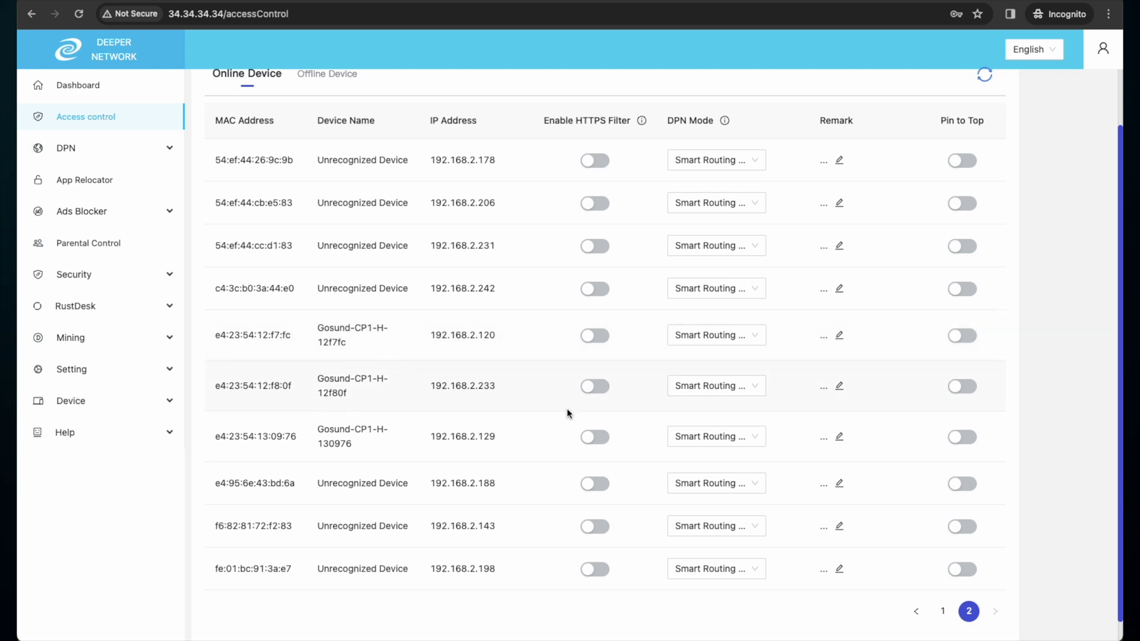
{"action": "left_click", "coordinate": [942, 611]}
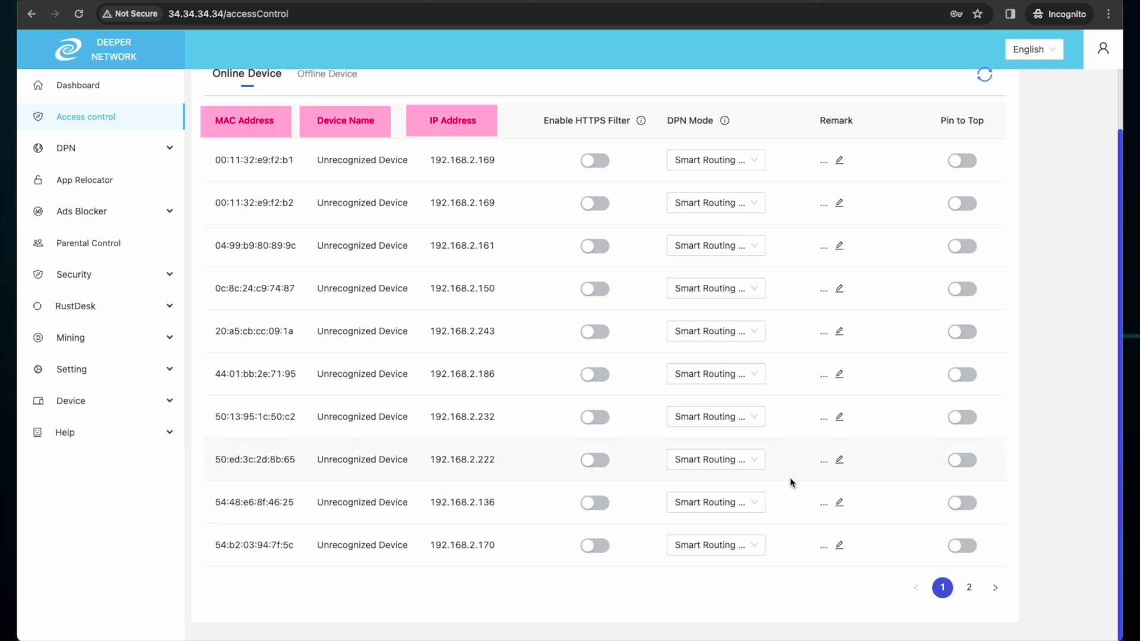
{"action": "scroll", "coordinate": [791, 482], "scroll_direction": "up", "scroll_amount": 3}
Step: Reload the device list, then review pages 2 and 3 and return to page 1
{"action": "left_click", "coordinate": [985, 200]}
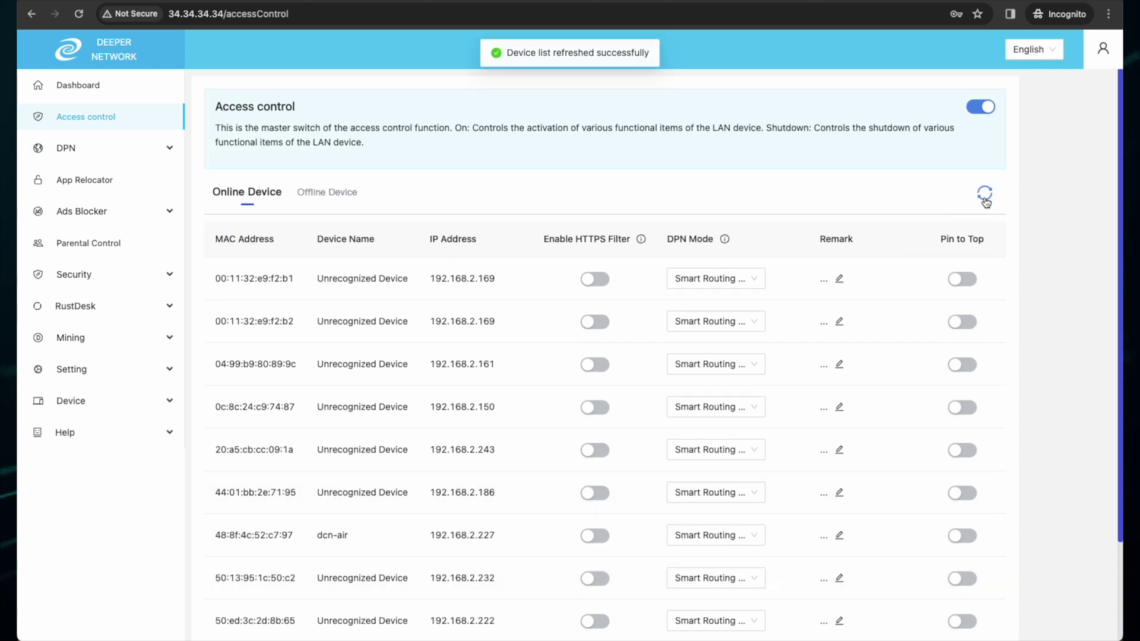
{"action": "scroll", "coordinate": [833, 388], "scroll_direction": "down", "scroll_amount": 3}
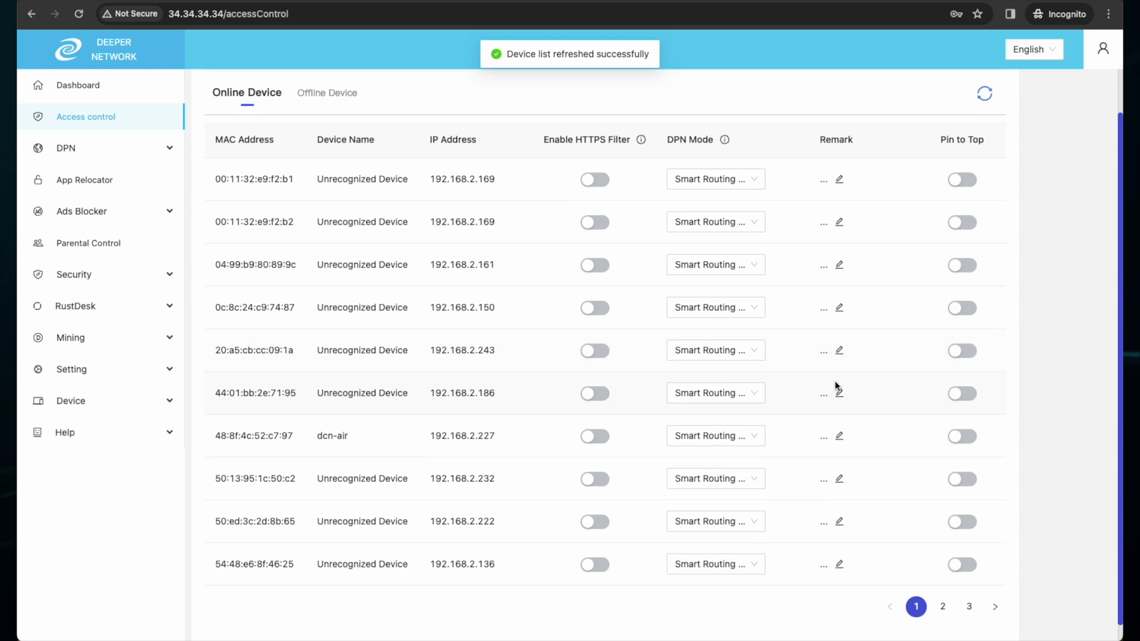
{"action": "left_click", "coordinate": [942, 606]}
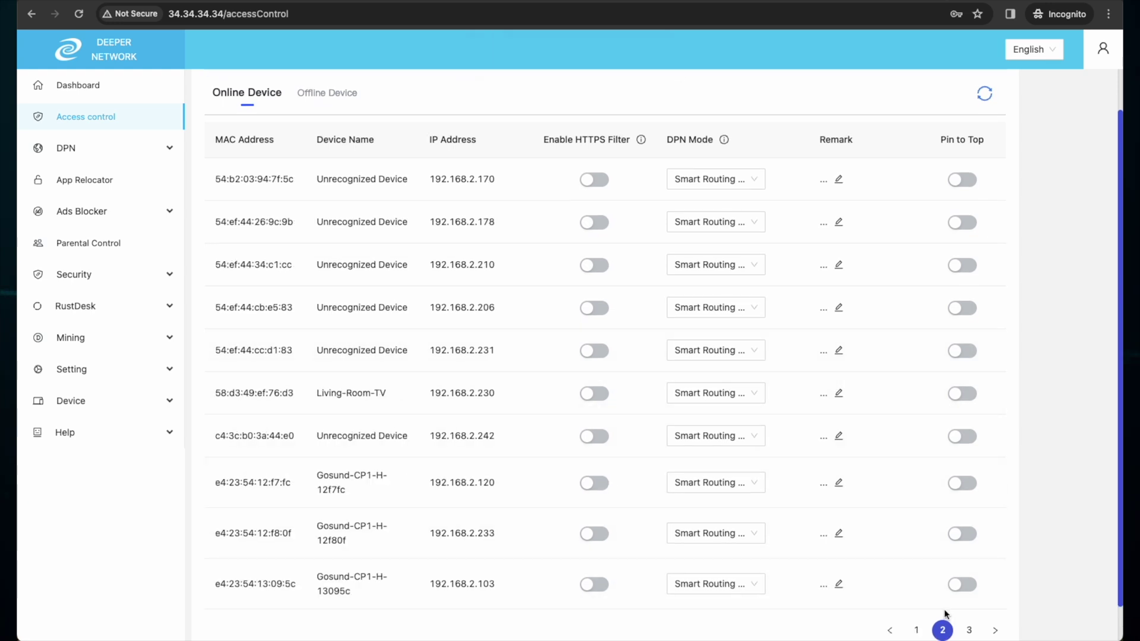
{"action": "scroll", "coordinate": [884, 425], "scroll_direction": "down", "scroll_amount": 1}
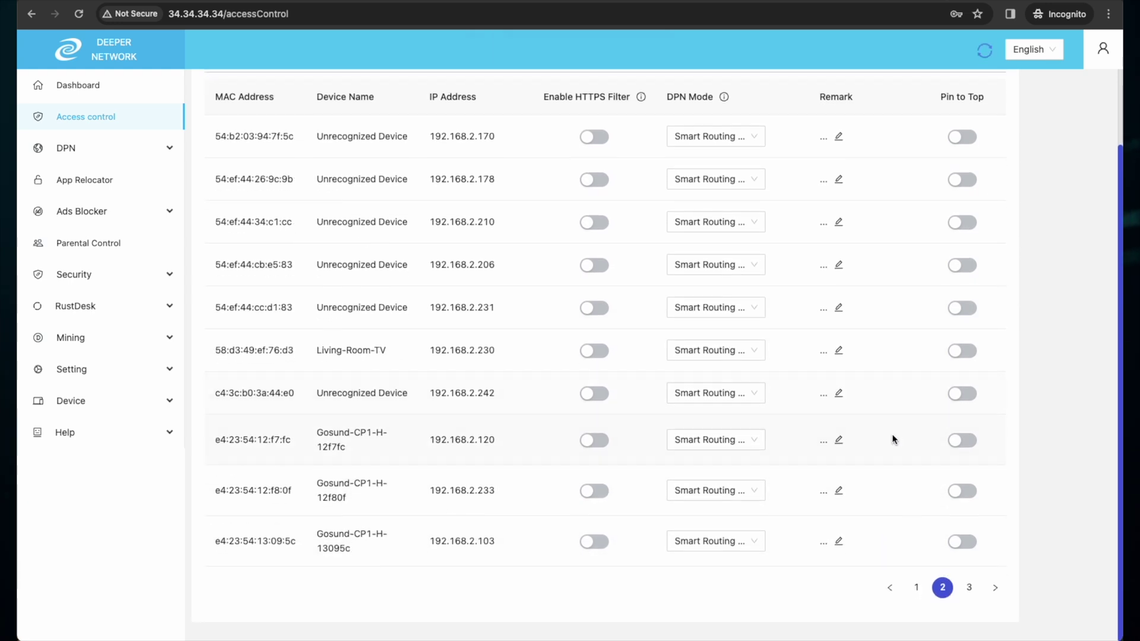
{"action": "left_click", "coordinate": [970, 585]}
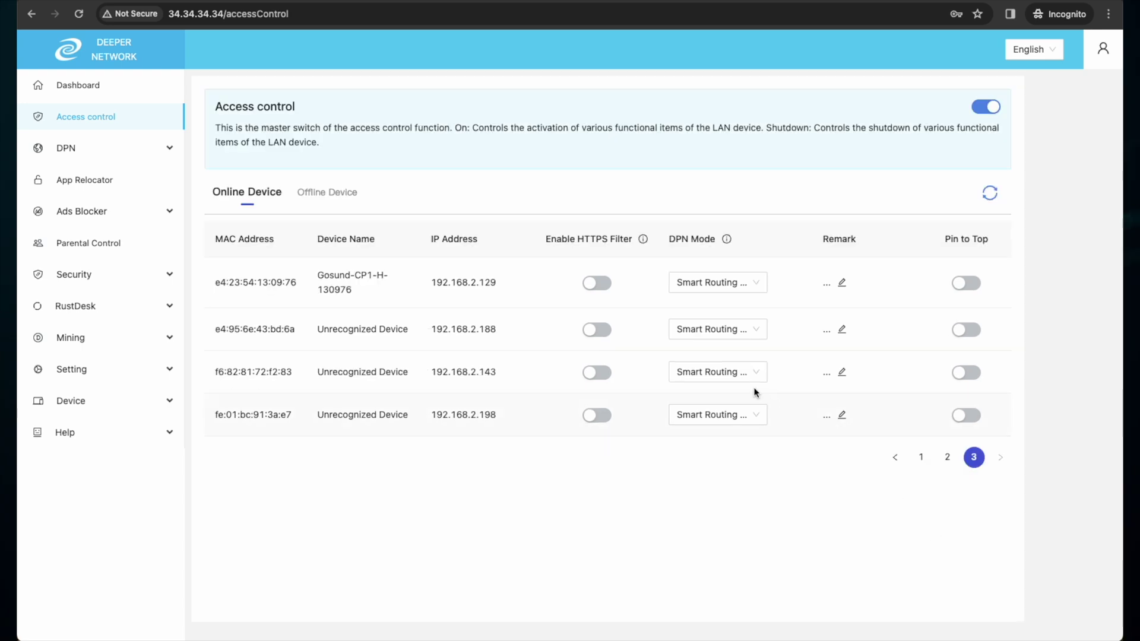
{"action": "left_click", "coordinate": [921, 466]}
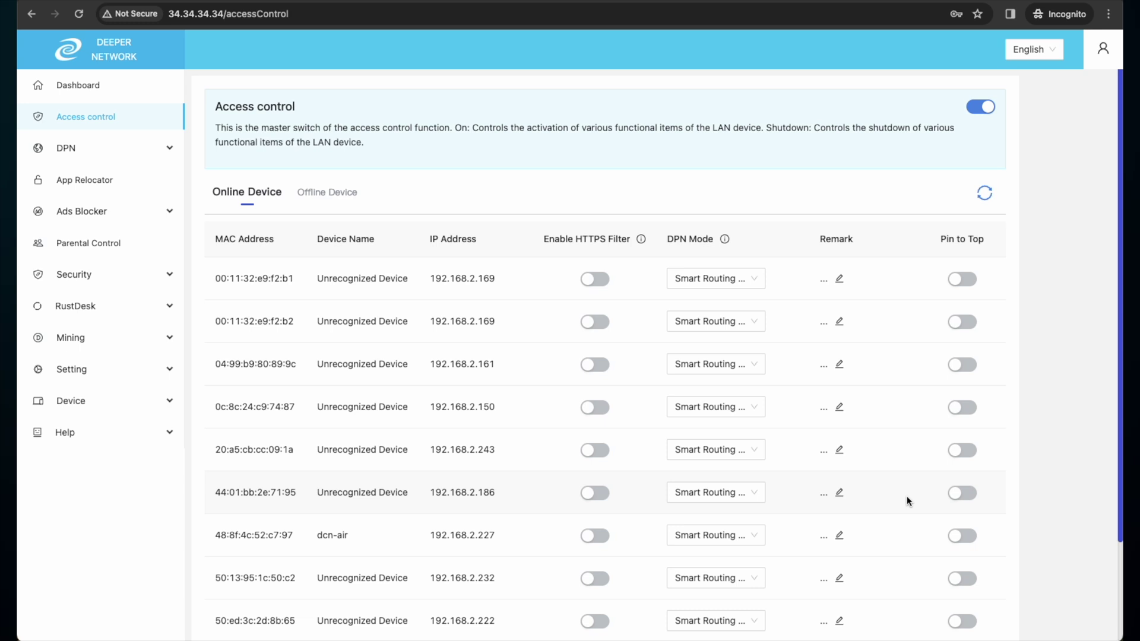
{"action": "scroll", "coordinate": [907, 497], "scroll_direction": "down", "scroll_amount": 2}
{"action": "scroll", "coordinate": [905, 498], "scroll_direction": "up", "scroll_amount": 2}
Step: Reload the device list and review pages 4, 3 and 2, ending on page 1
{"action": "left_click", "coordinate": [986, 197]}
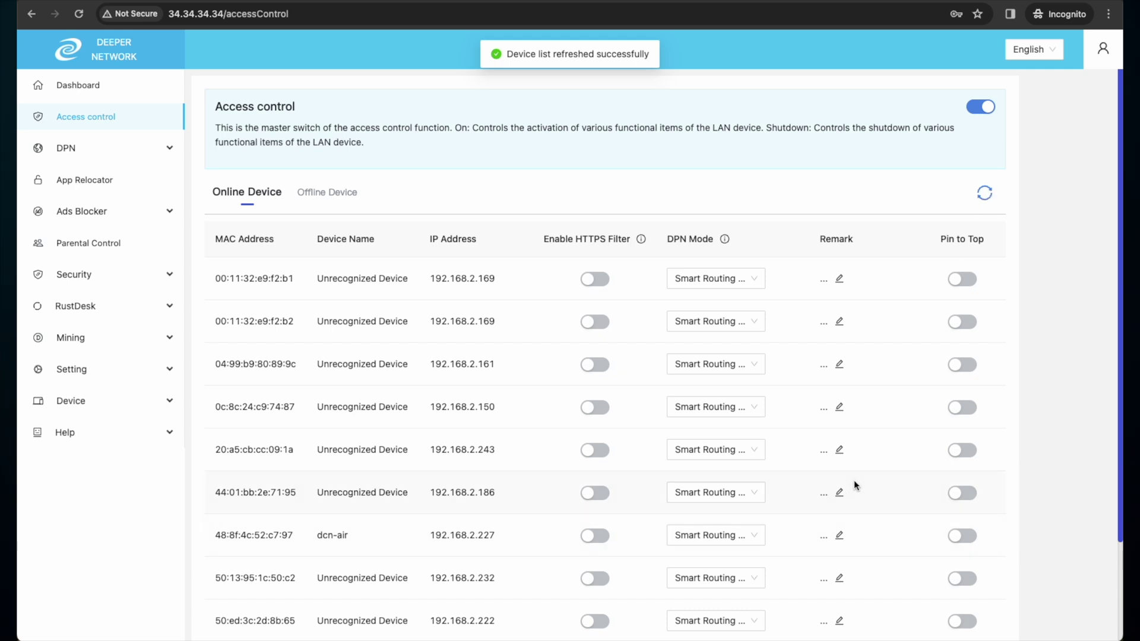
{"action": "scroll", "coordinate": [855, 474], "scroll_direction": "down", "scroll_amount": 2}
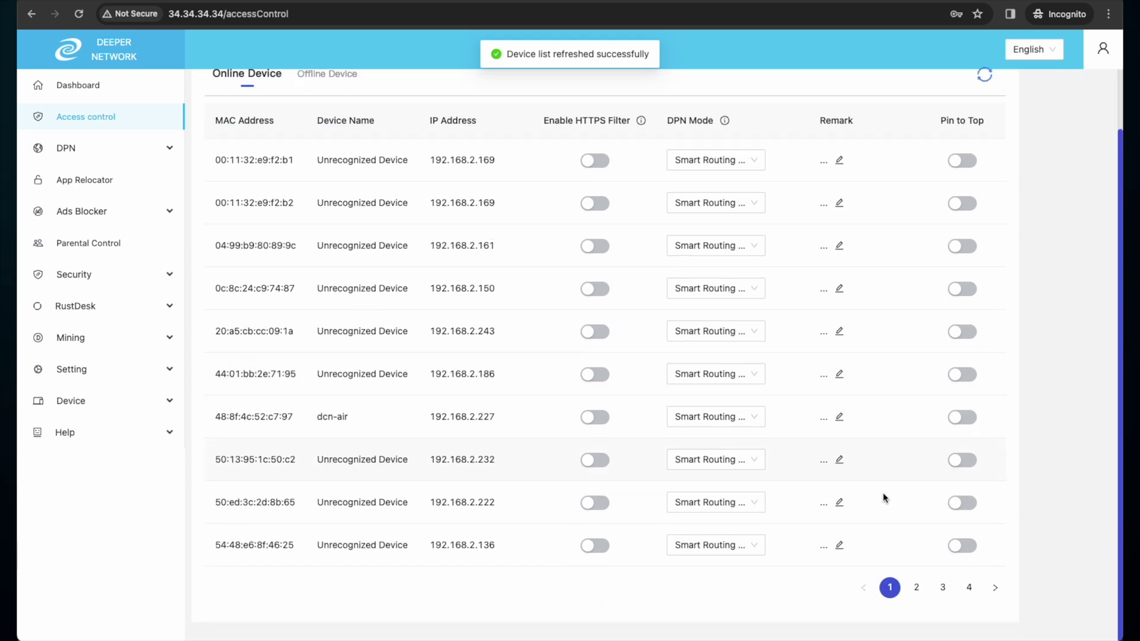
{"action": "left_click", "coordinate": [966, 588]}
{"action": "left_click", "coordinate": [947, 408]}
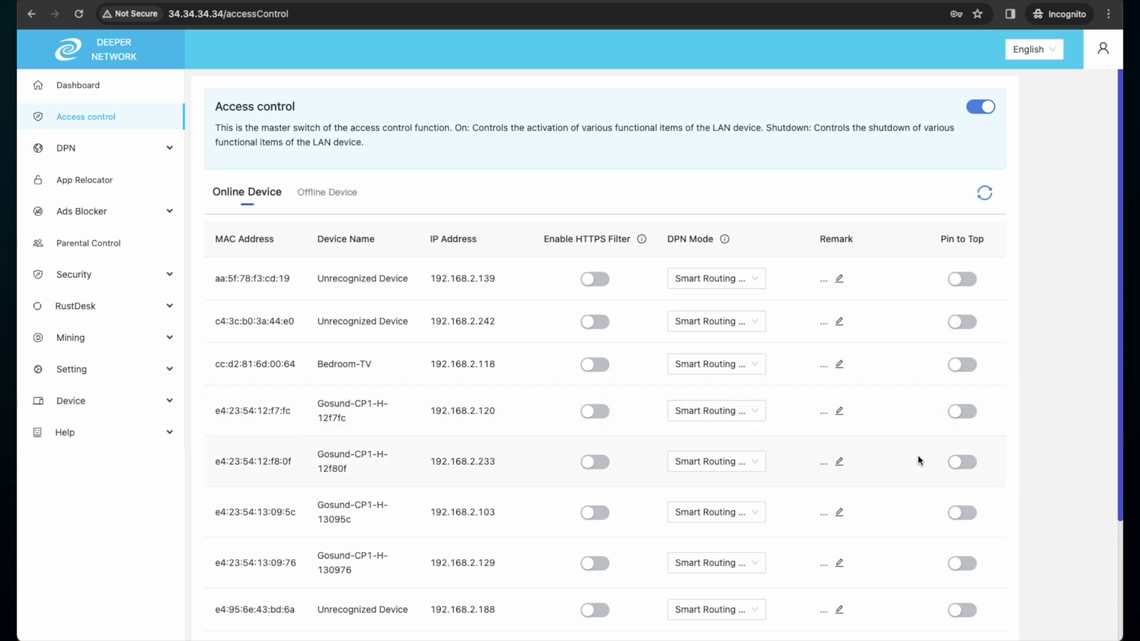
{"action": "scroll", "coordinate": [1070, 465], "scroll_direction": "down", "scroll_amount": 3}
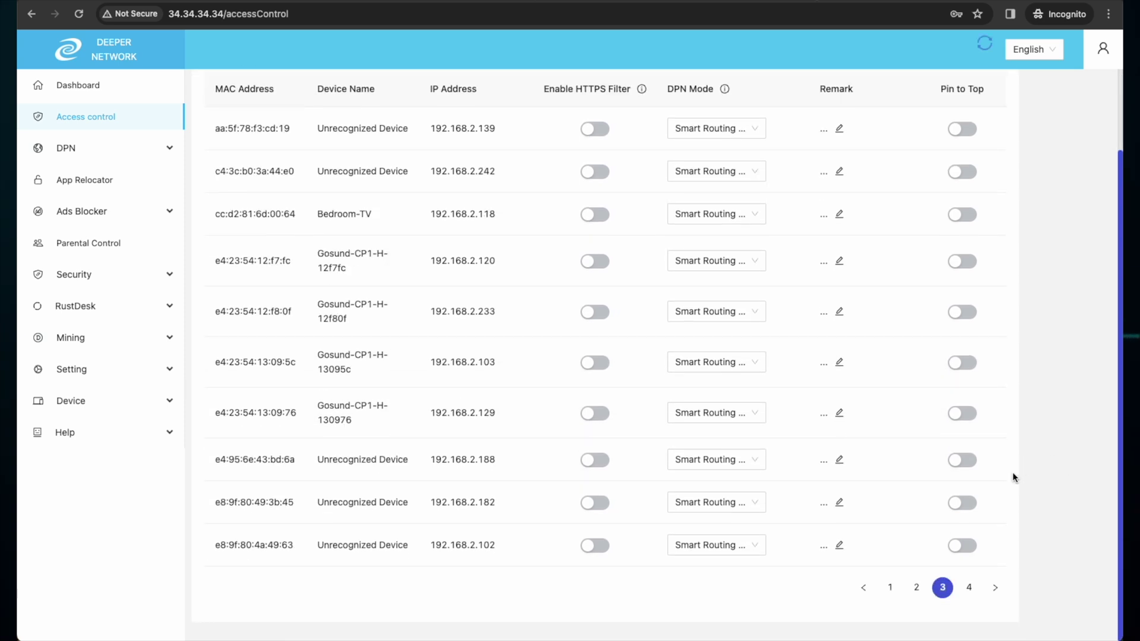
{"action": "left_click", "coordinate": [913, 589]}
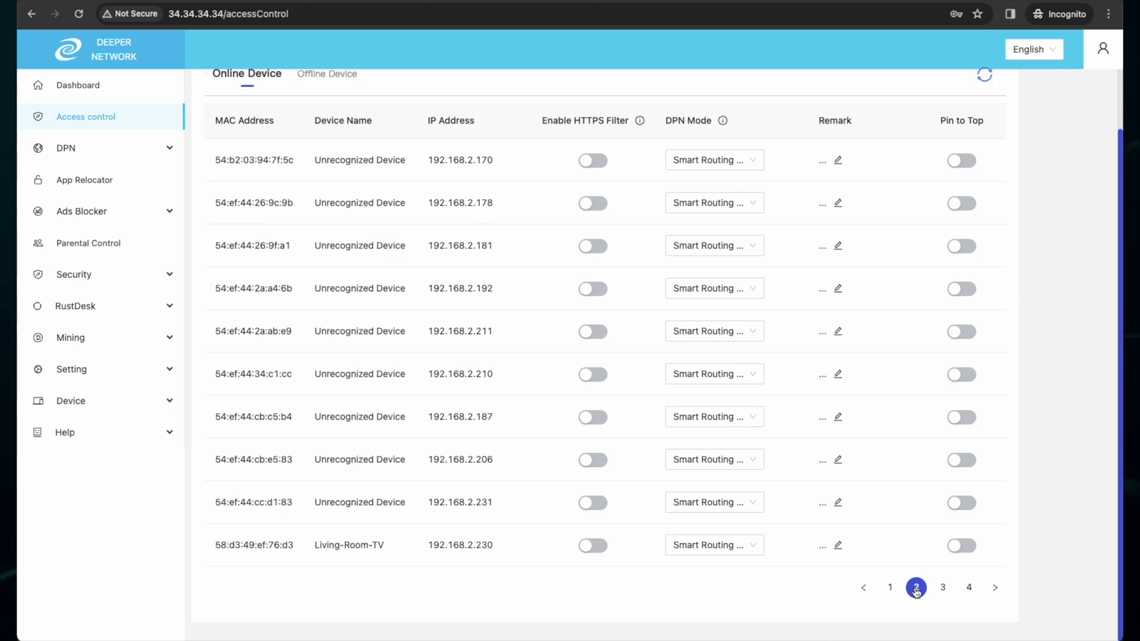
{"action": "left_click", "coordinate": [890, 587]}
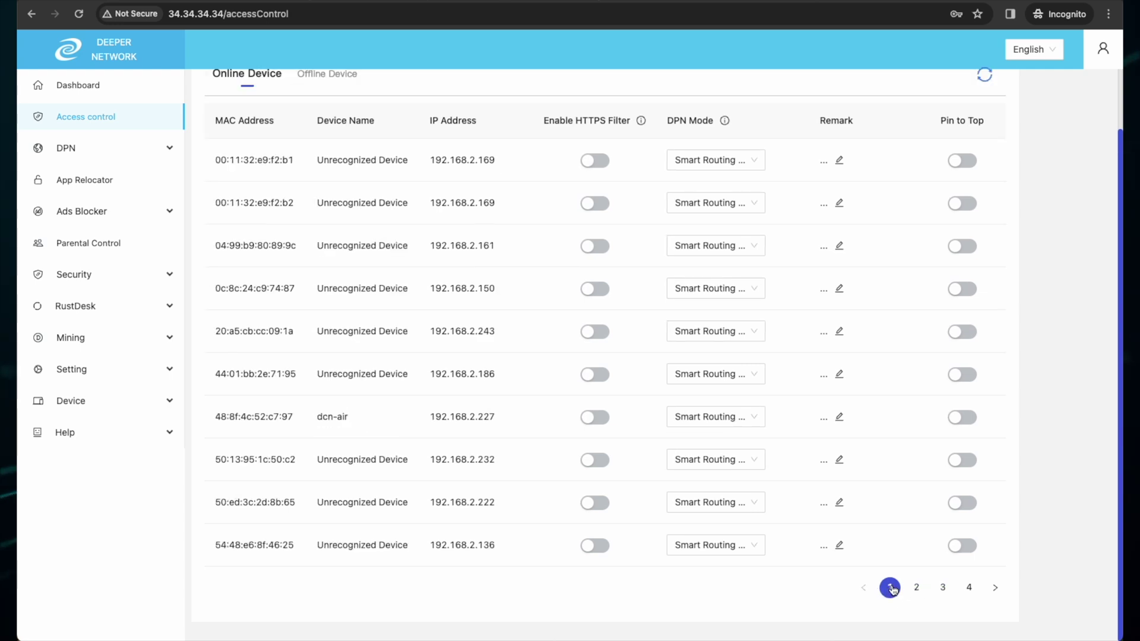
{"action": "scroll", "coordinate": [973, 483], "scroll_direction": "up", "scroll_amount": 2}
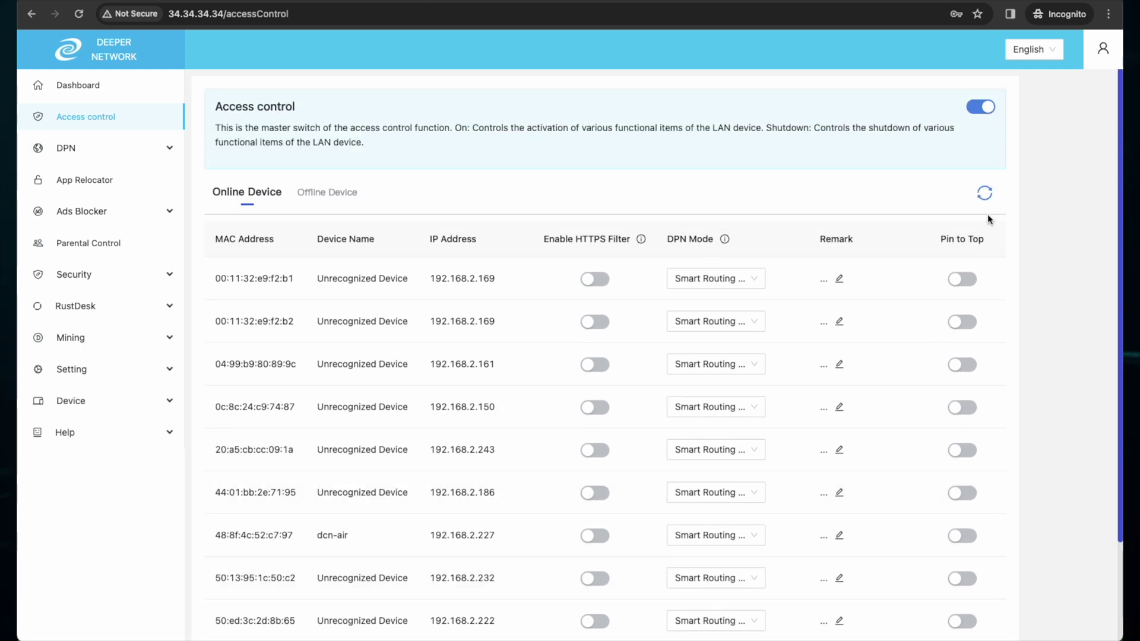
Step: Reload the list and save the remark 'Laptop' on the 192.168.2.243 device
{"action": "scroll", "coordinate": [988, 209], "scroll_direction": "down", "scroll_amount": 1}
{"action": "left_click", "coordinate": [979, 147]}
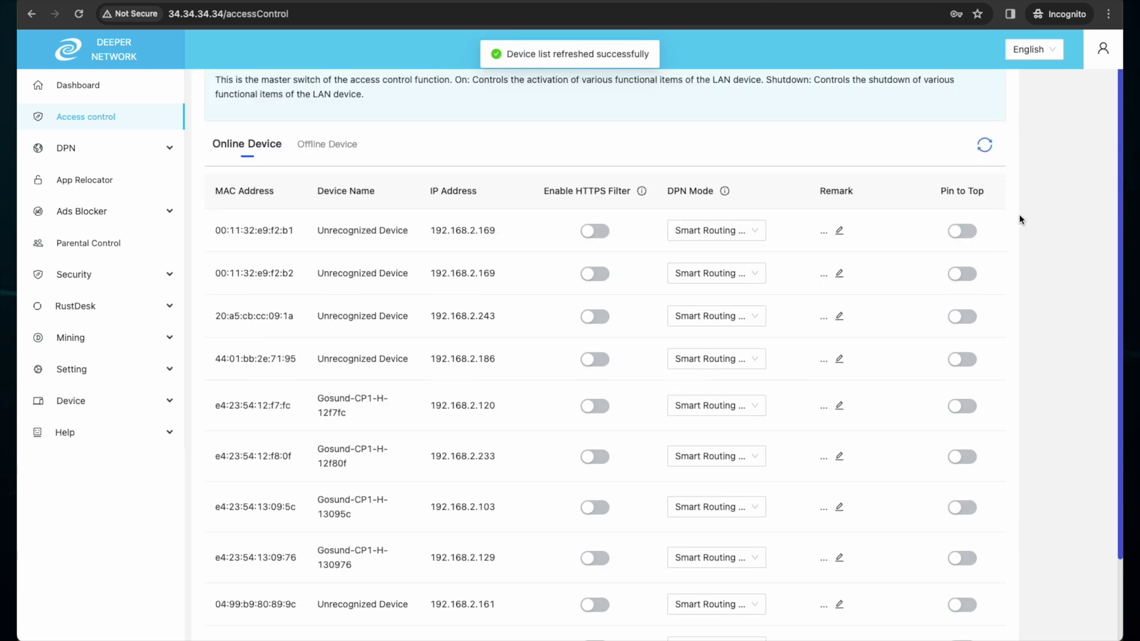
{"action": "scroll", "coordinate": [1019, 221], "scroll_direction": "up", "scroll_amount": 1}
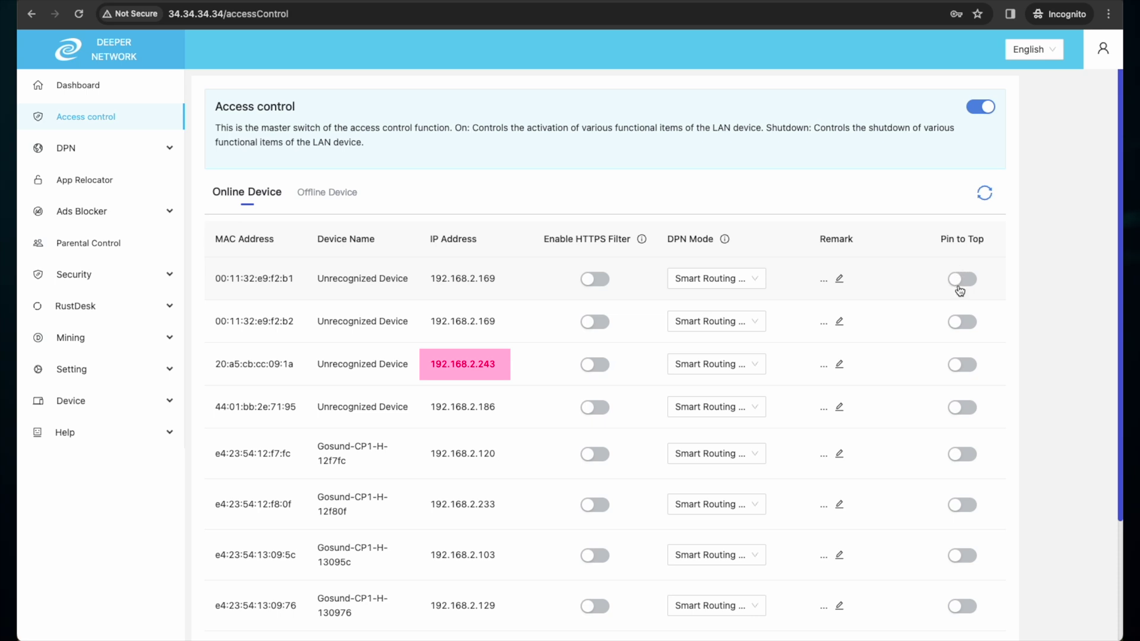
{"action": "left_click", "coordinate": [840, 364]}
{"action": "type", "text": "La"}
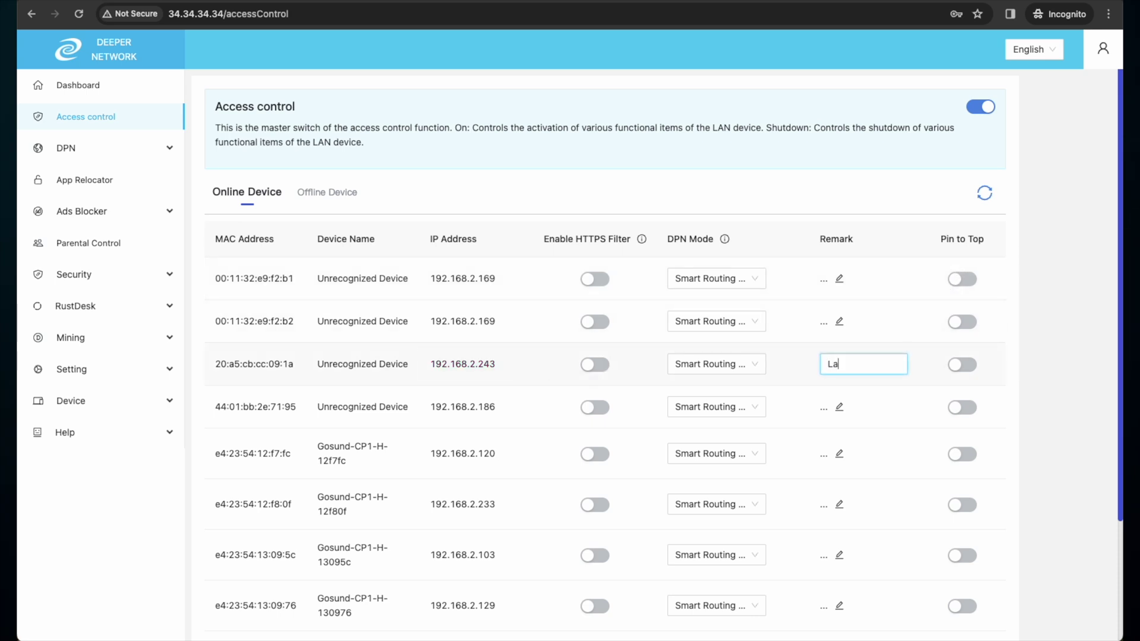
{"action": "type", "text": "ptop"}
{"action": "key", "text": "Return"}
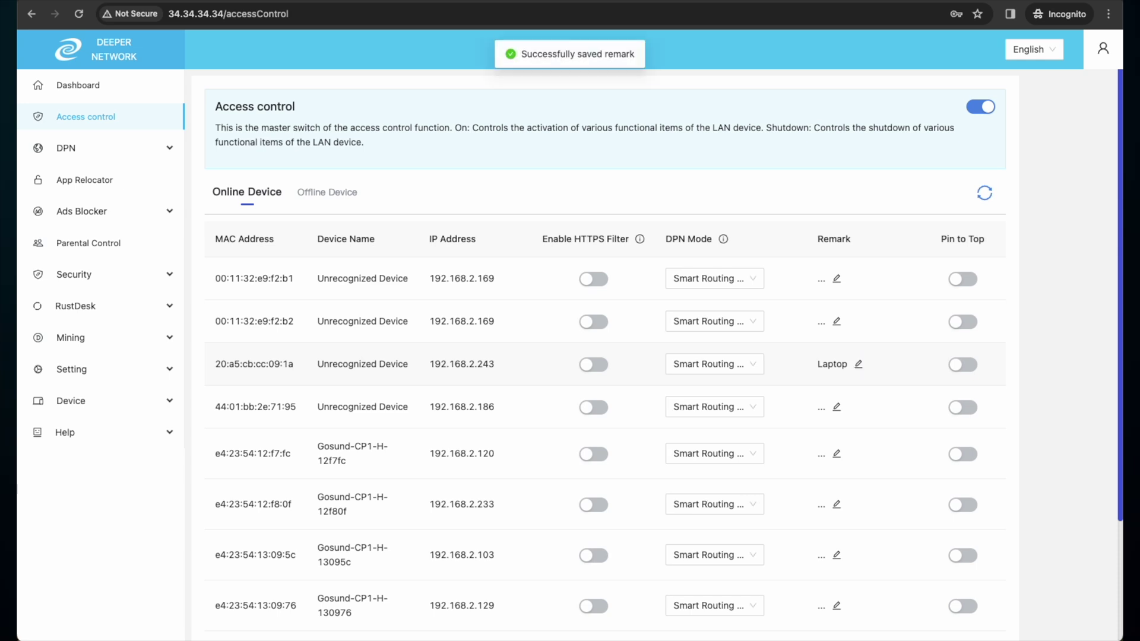
Step: Try Full Routing and Disabled for the Laptop's DPN mode, then set it to Black Hole
{"action": "left_click", "coordinate": [760, 371]}
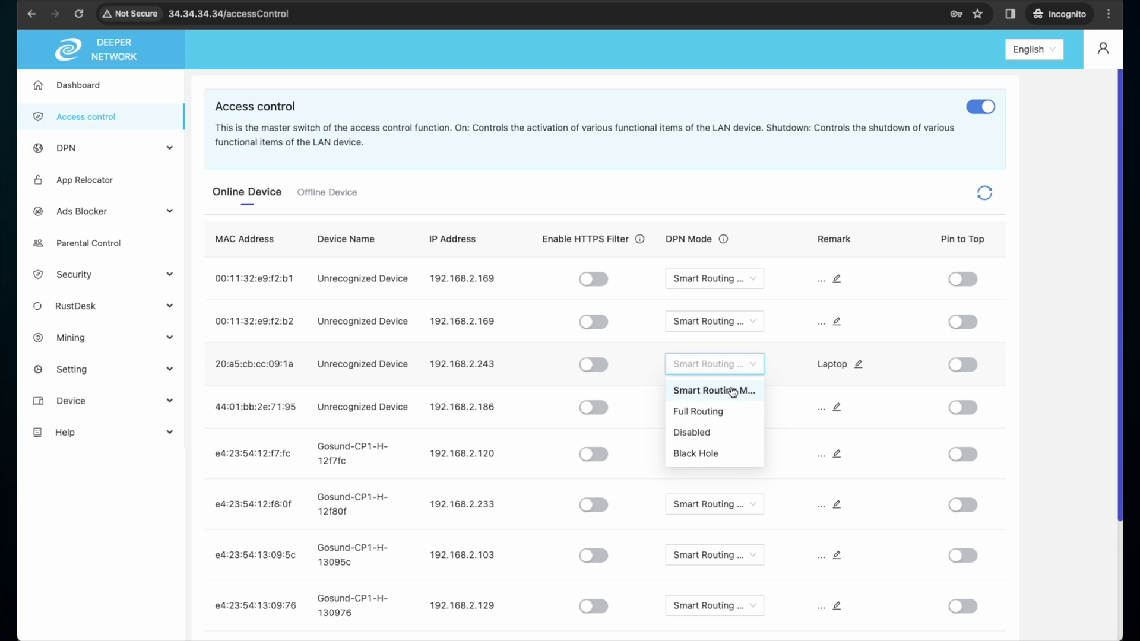
{"action": "left_click", "coordinate": [730, 411]}
{"action": "left_click", "coordinate": [807, 385]}
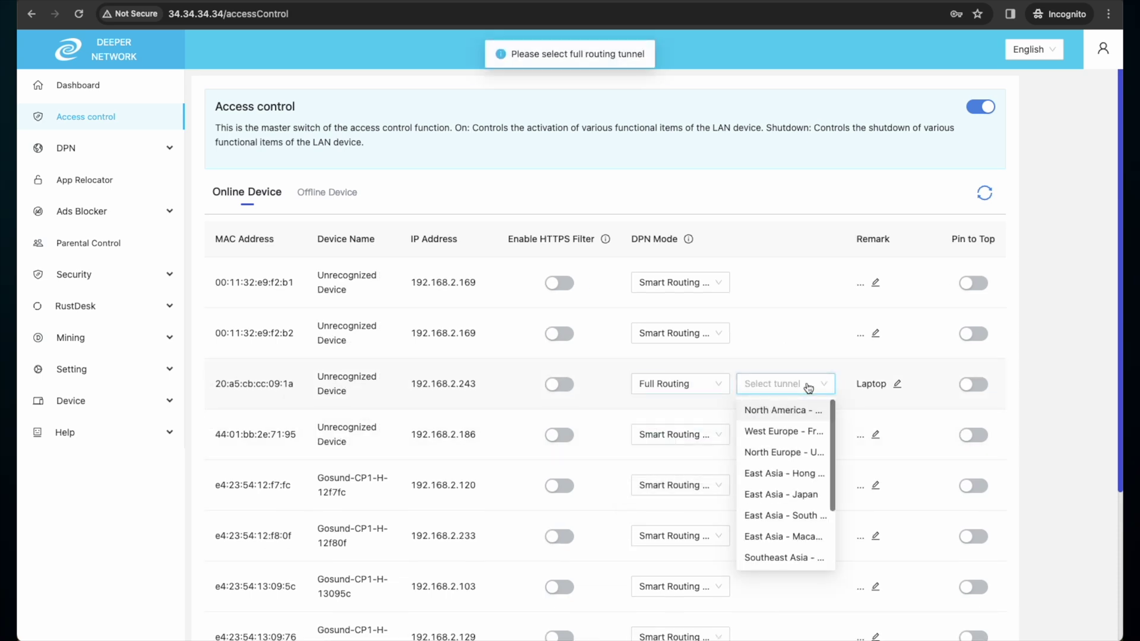
{"action": "scroll", "coordinate": [794, 505], "scroll_direction": "down", "scroll_amount": 2}
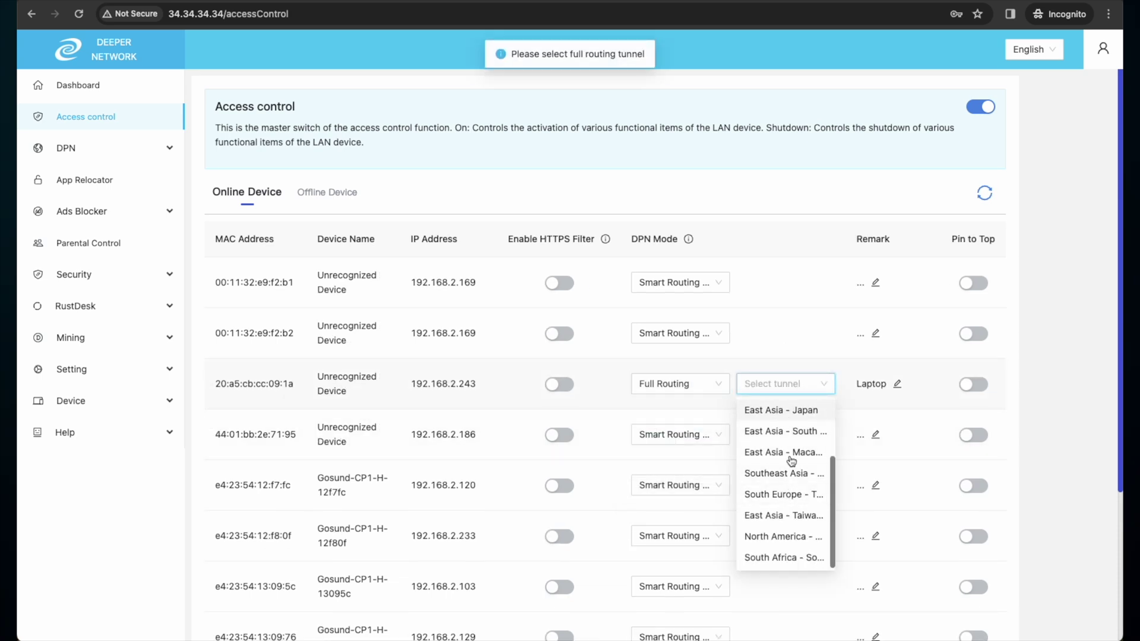
{"action": "left_click", "coordinate": [672, 383]}
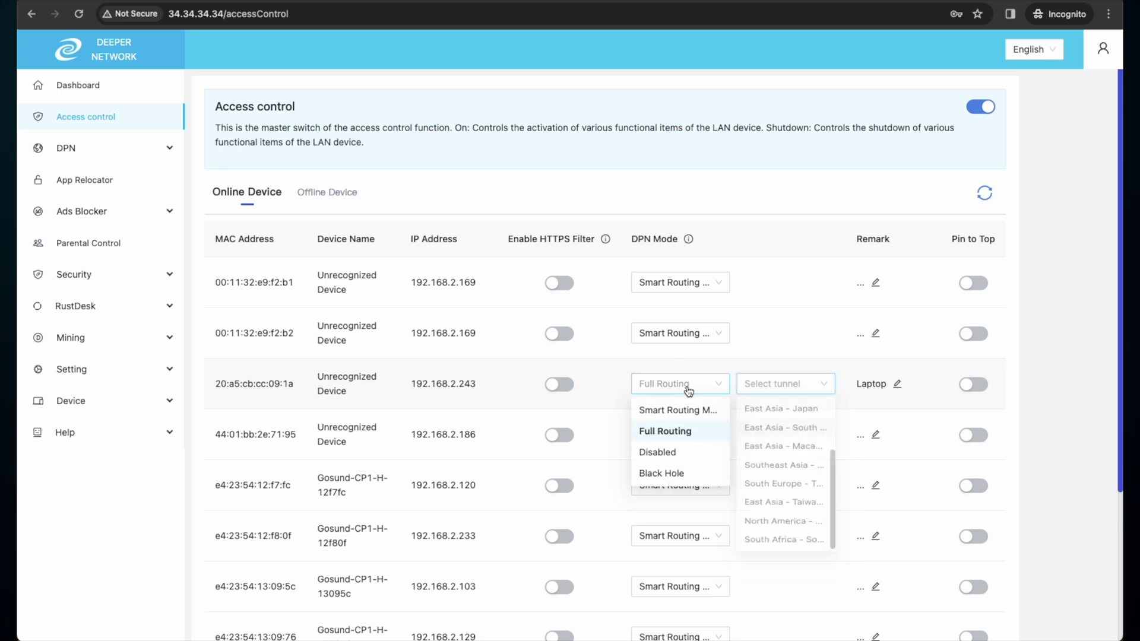
{"action": "left_click", "coordinate": [680, 452]}
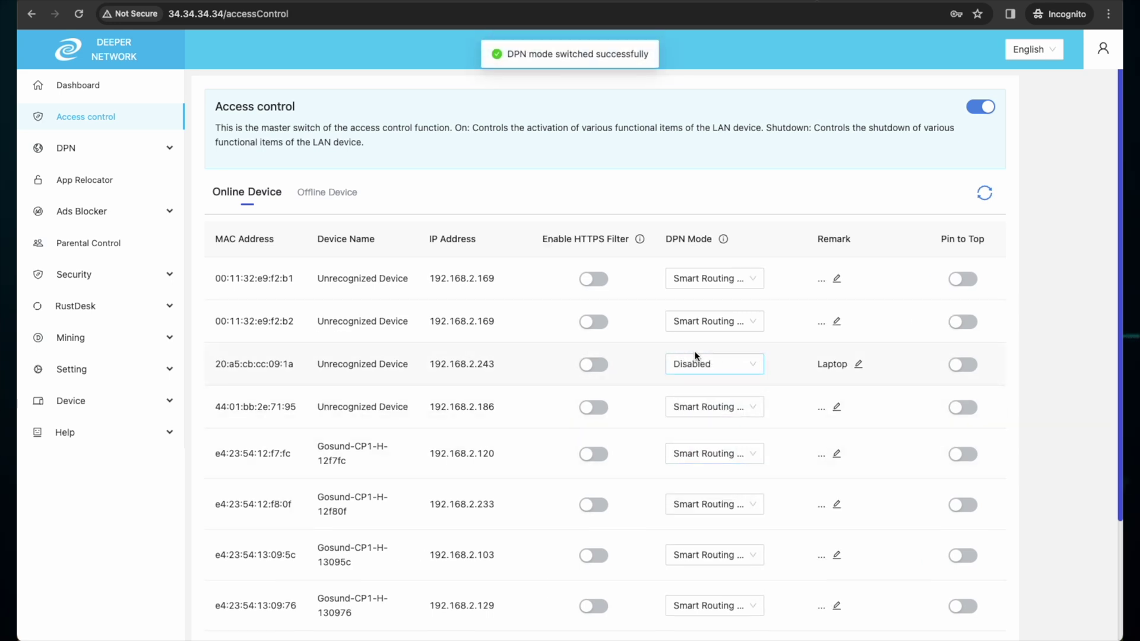
{"action": "left_click", "coordinate": [696, 373]}
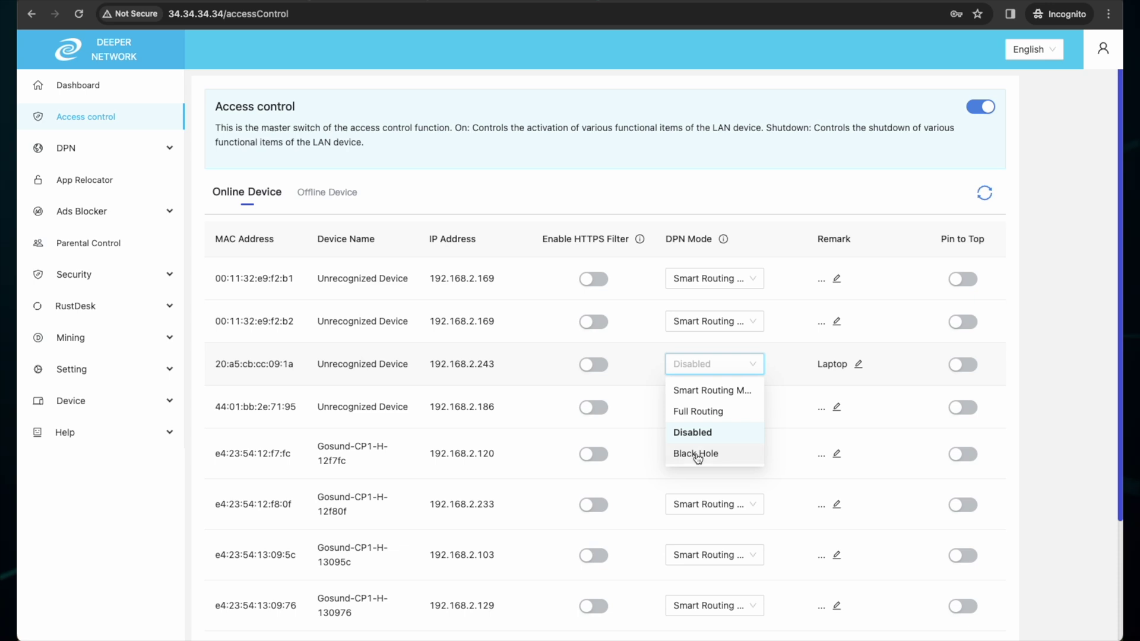
{"action": "left_click", "coordinate": [695, 454]}
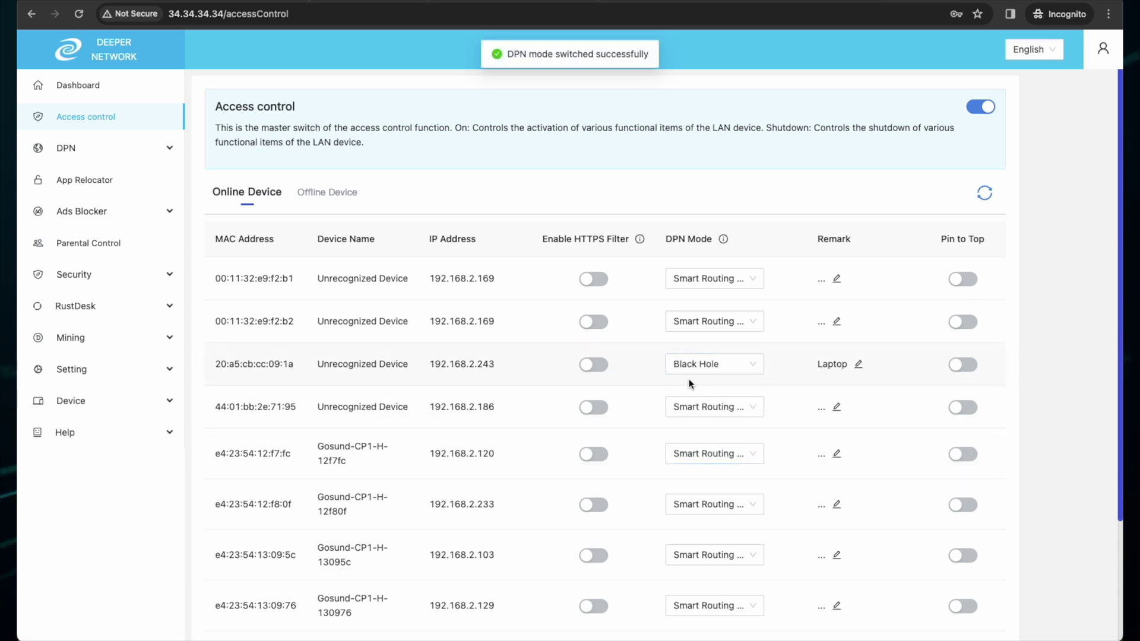
{"action": "left_click", "coordinate": [695, 366]}
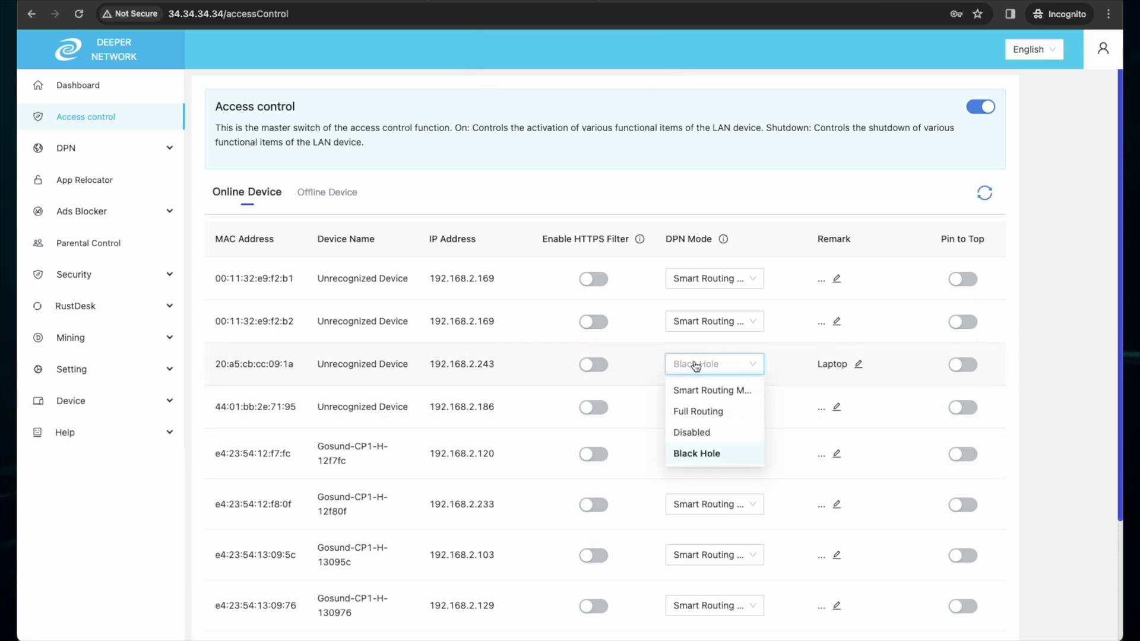
Step: Set Laptop to Full Routing via the North America tunnel, pin it, and reload the list
{"action": "left_click", "coordinate": [698, 411]}
{"action": "left_click", "coordinate": [798, 392]}
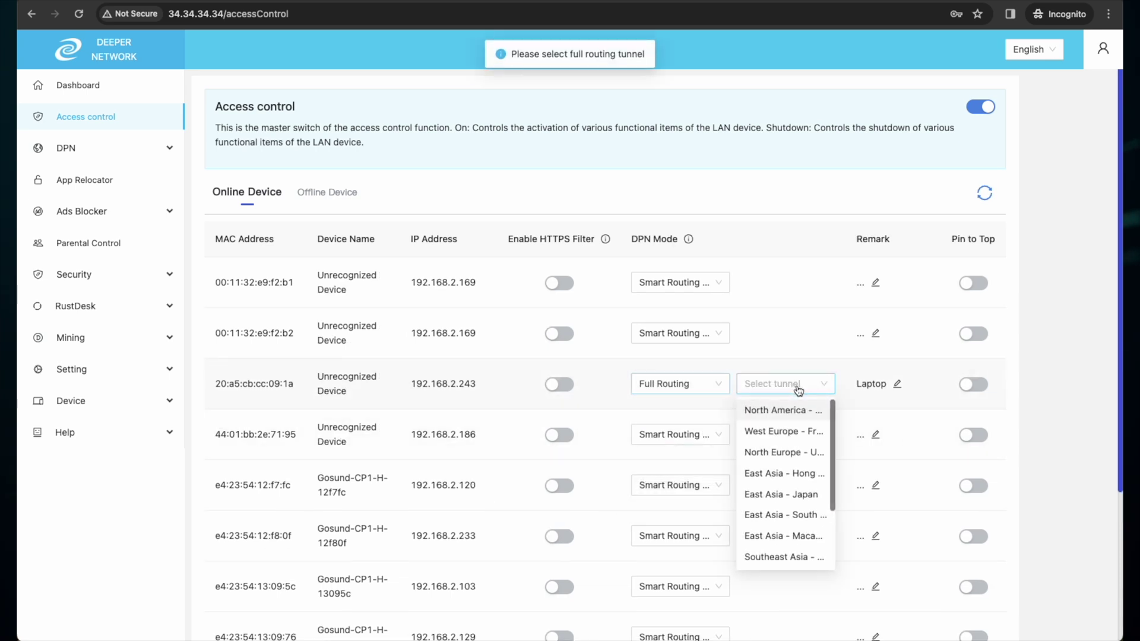
{"action": "scroll", "coordinate": [801, 475], "scroll_direction": "down", "scroll_amount": 2}
{"action": "left_click", "coordinate": [802, 538]}
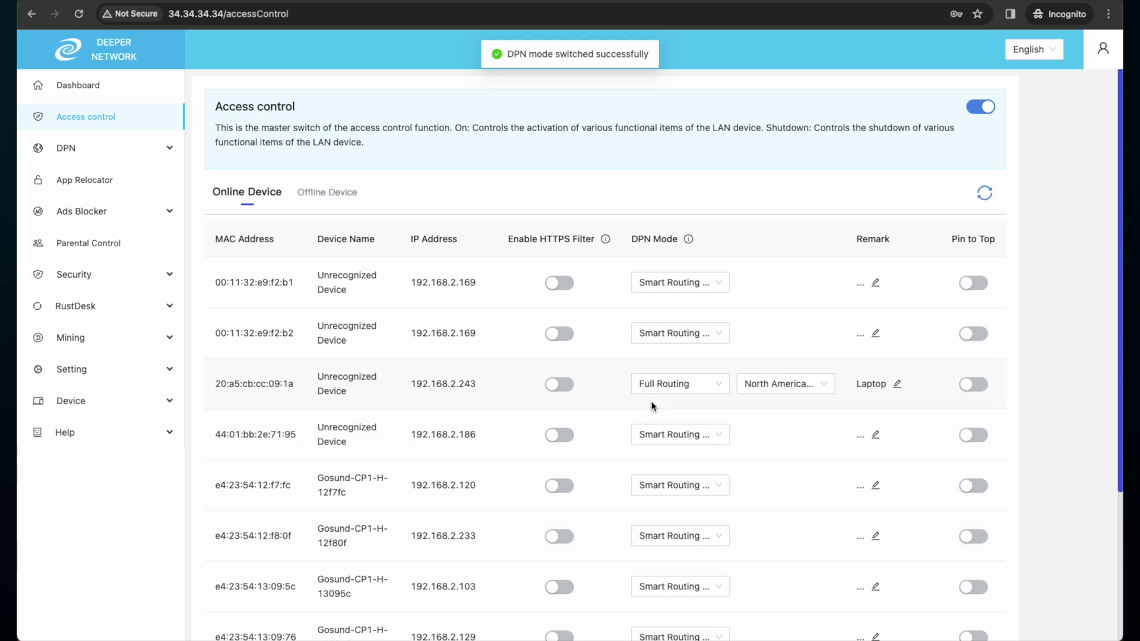
{"action": "left_click", "coordinate": [971, 386]}
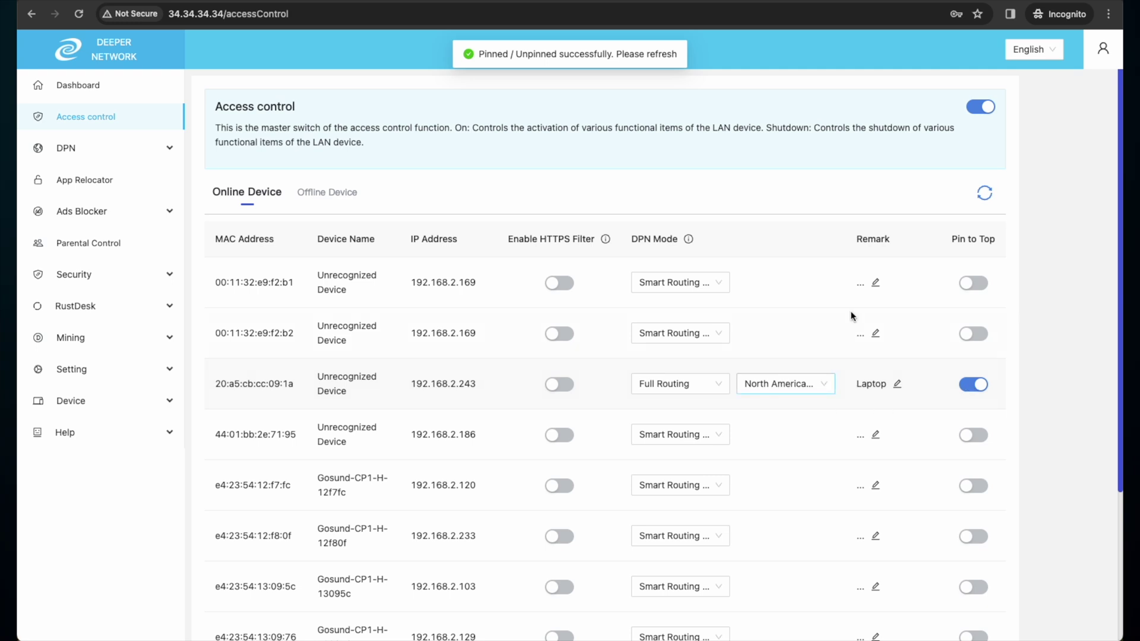
{"action": "left_click", "coordinate": [985, 195]}
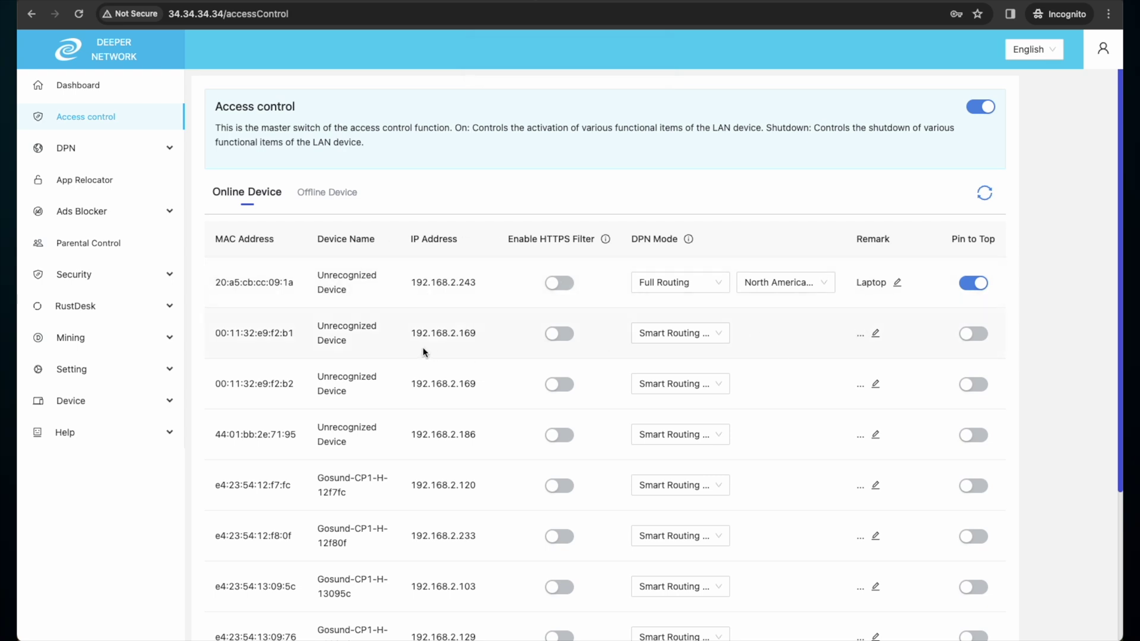
Step: Give the two 192.168.2.169 devices the remarks 'Nas Port 1' and 'Nas Port 2'
{"action": "left_click_drag", "start_coordinate": [410, 333], "coordinate": [484, 386]}
{"action": "left_click", "coordinate": [484, 386]}
{"action": "left_click", "coordinate": [876, 334]}
{"action": "type", "text": "Nas Port"}
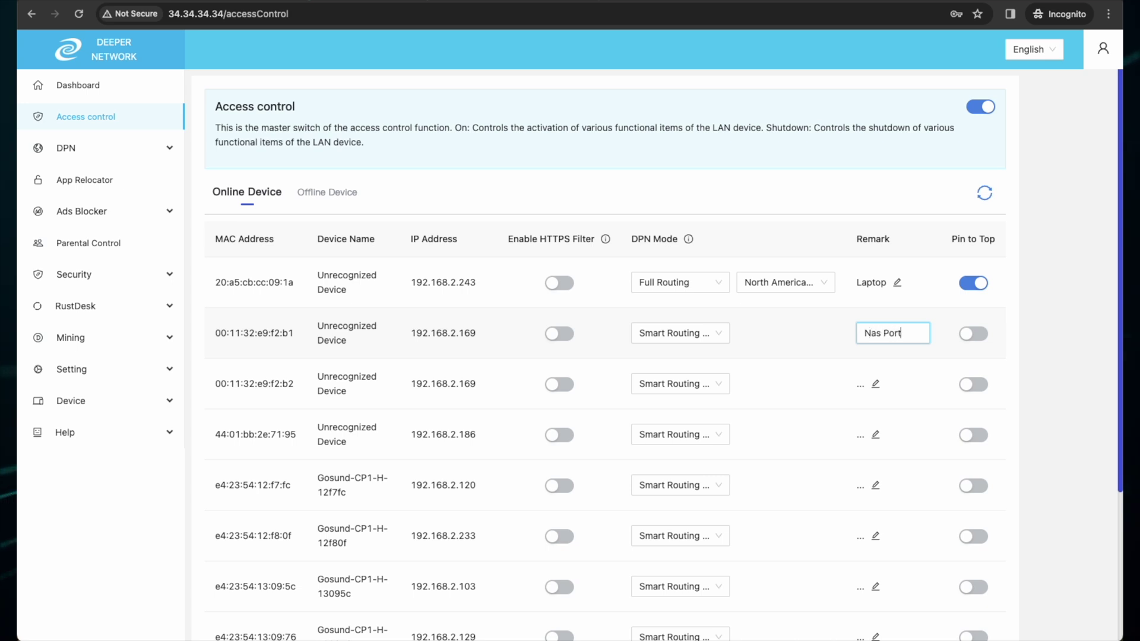
{"action": "type", "text": " 1"}
{"action": "key", "text": "Return"}
{"action": "left_click", "coordinate": [877, 384]}
{"action": "type", "text": "Nas P"}
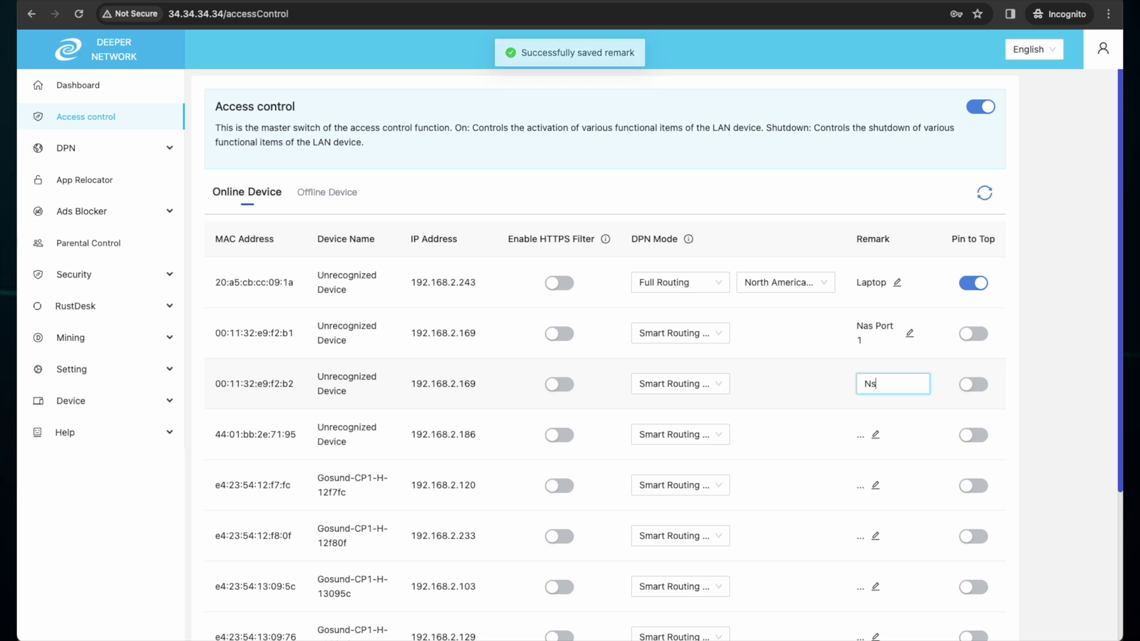
{"action": "type", "text": "ort 2"}
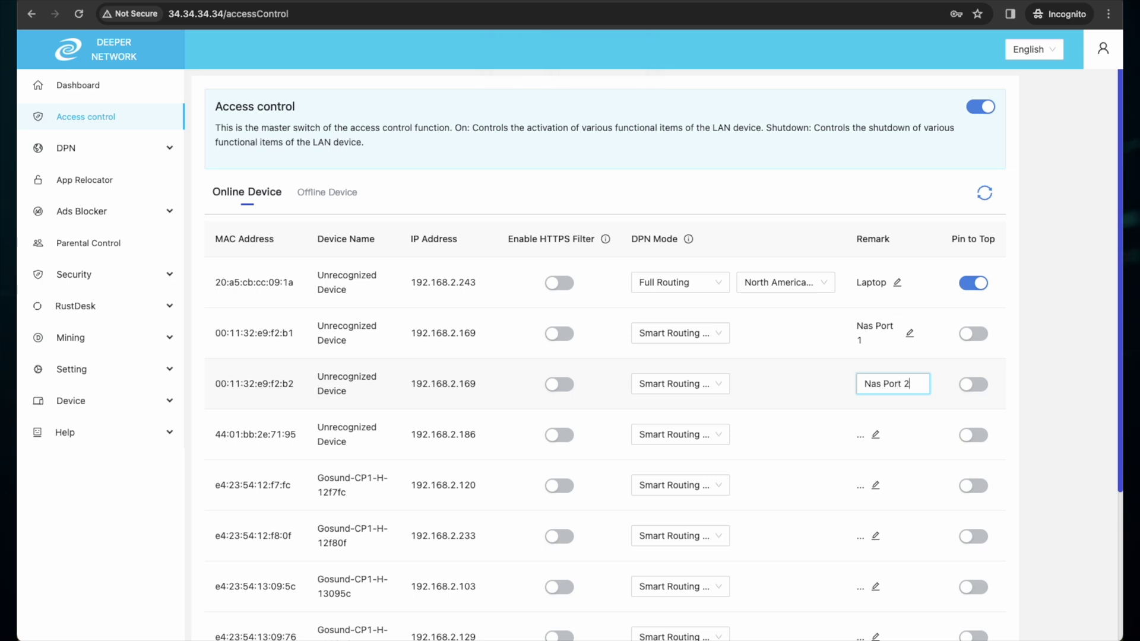
{"action": "key", "text": "Return"}
Step: Set the DPN mode of Nas Port 1 and Nas Port 2 to Disabled
{"action": "left_click", "coordinate": [722, 334]}
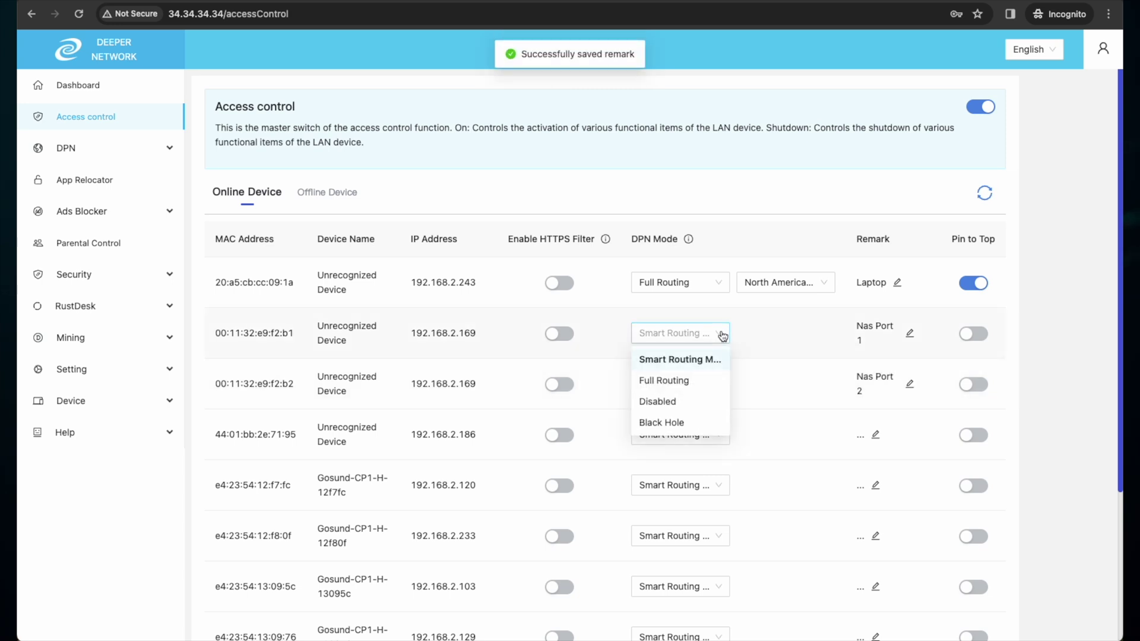
{"action": "left_click", "coordinate": [683, 401]}
{"action": "left_click", "coordinate": [686, 384]}
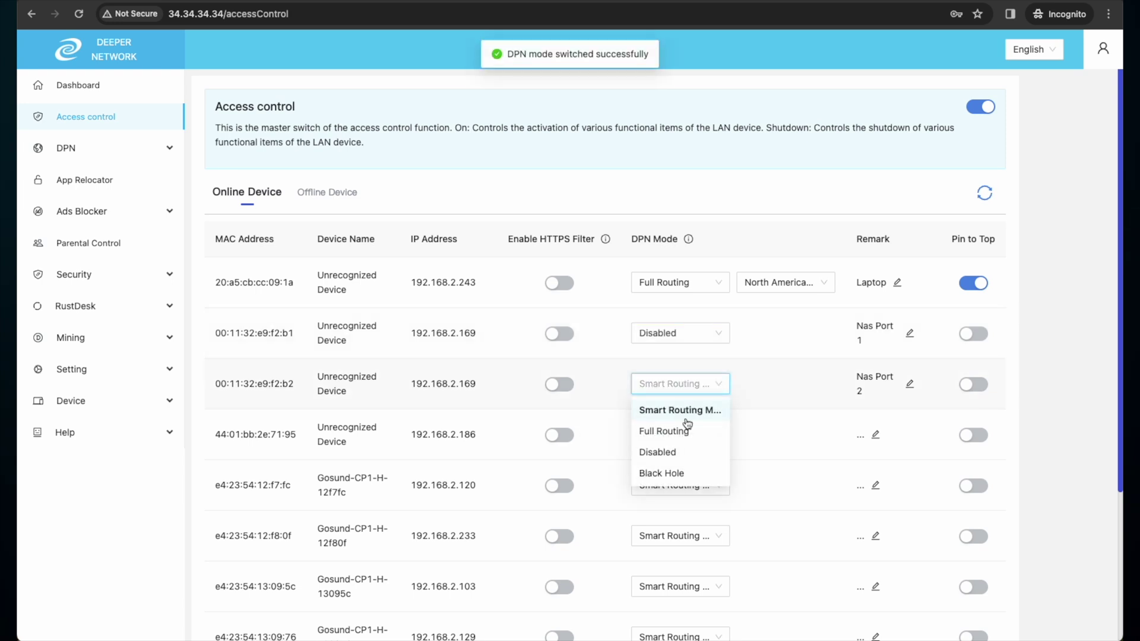
{"action": "left_click", "coordinate": [687, 451]}
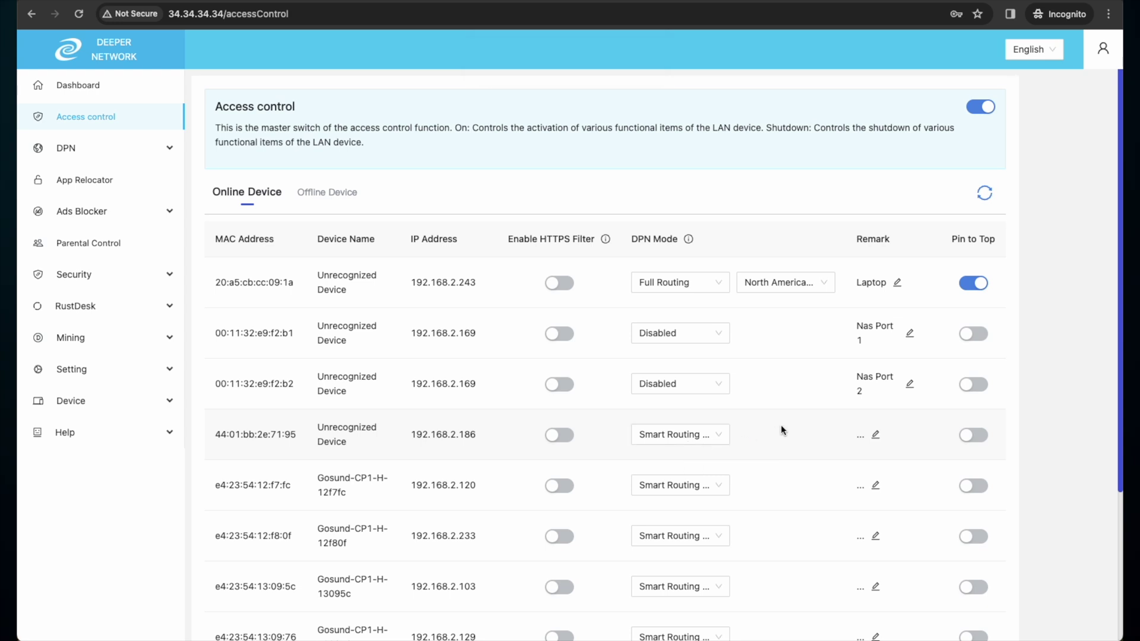
Step: Set Gosund-CP1-H-12f7fc, -12f80f, -13095c and -130976 to Black Hole DPN mode
{"action": "scroll", "coordinate": [787, 434], "scroll_direction": "down", "scroll_amount": 1}
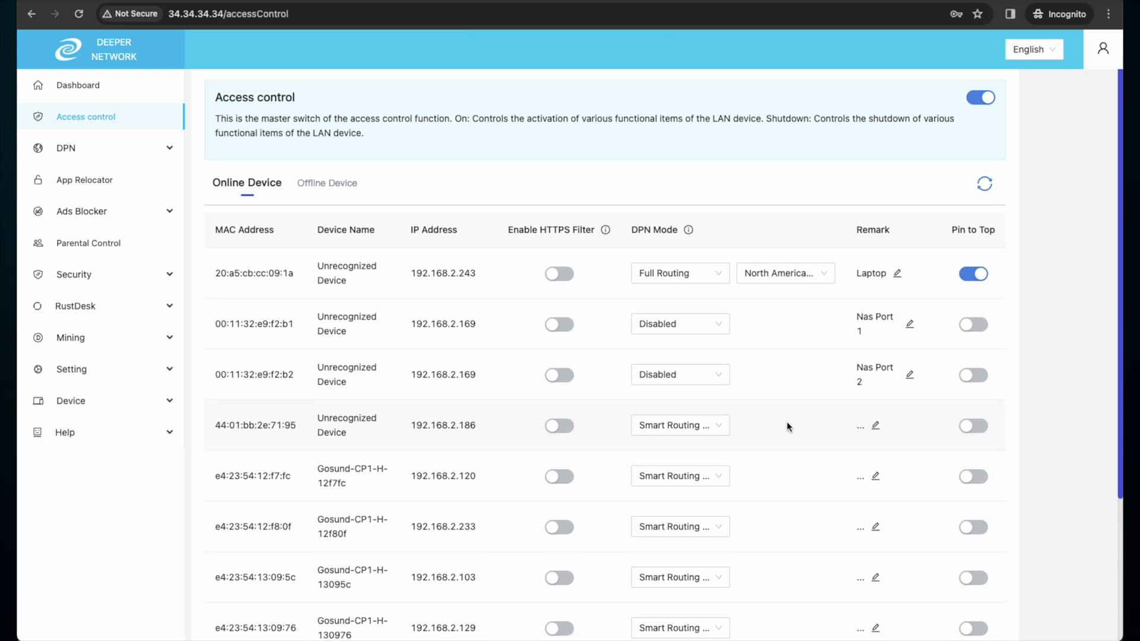
{"action": "scroll", "coordinate": [591, 446], "scroll_direction": "down", "scroll_amount": 3}
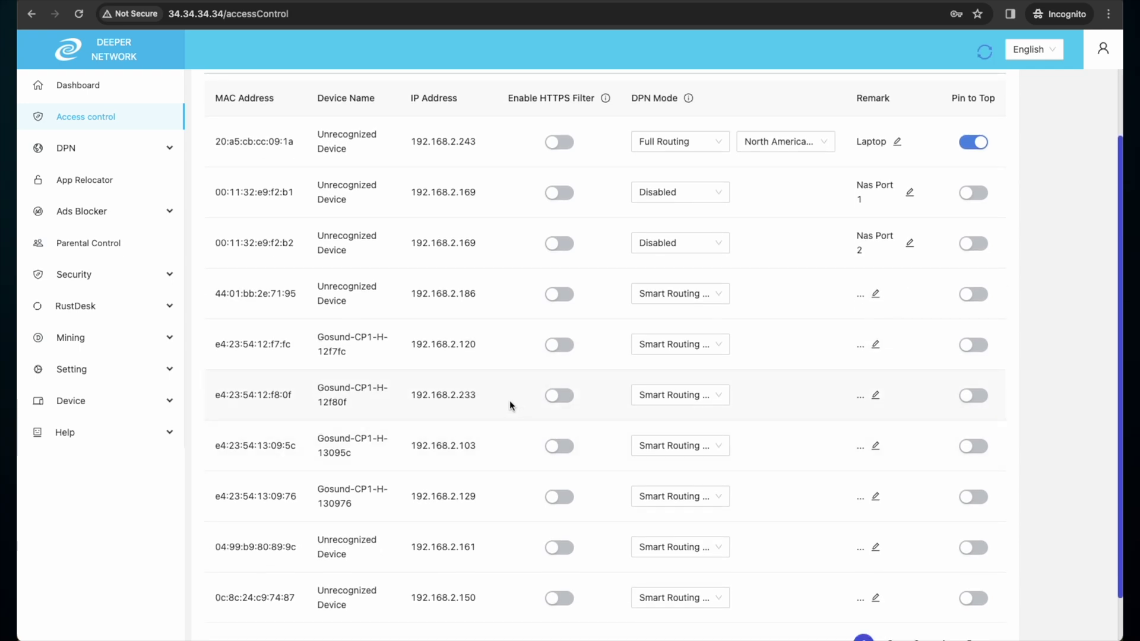
{"action": "left_click_drag", "start_coordinate": [314, 340], "coordinate": [416, 484]}
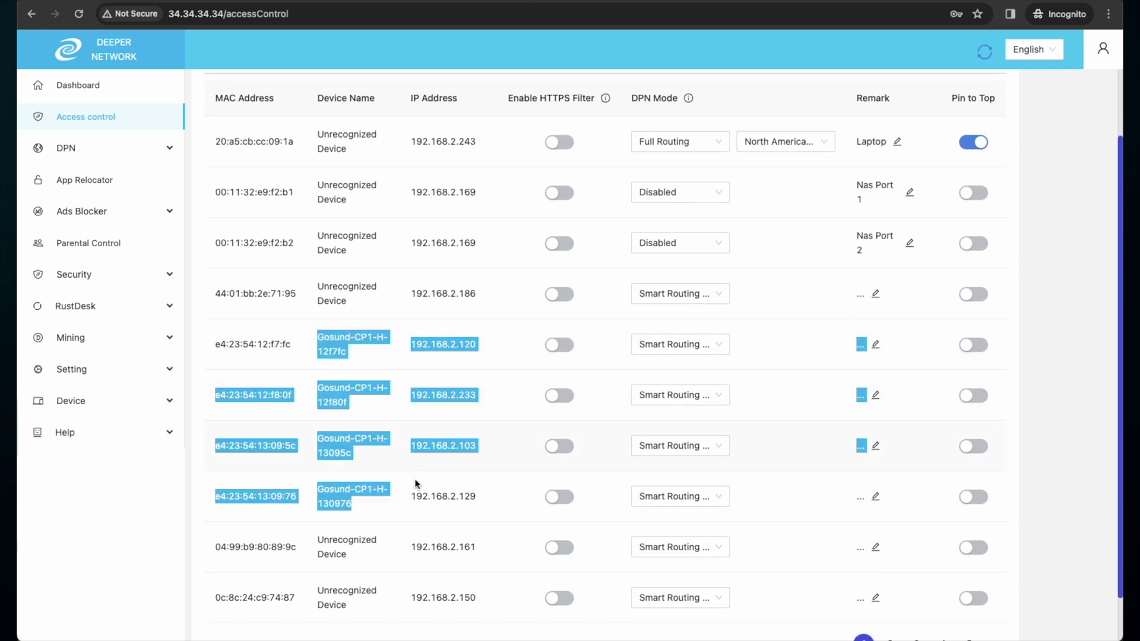
{"action": "left_click", "coordinate": [503, 496]}
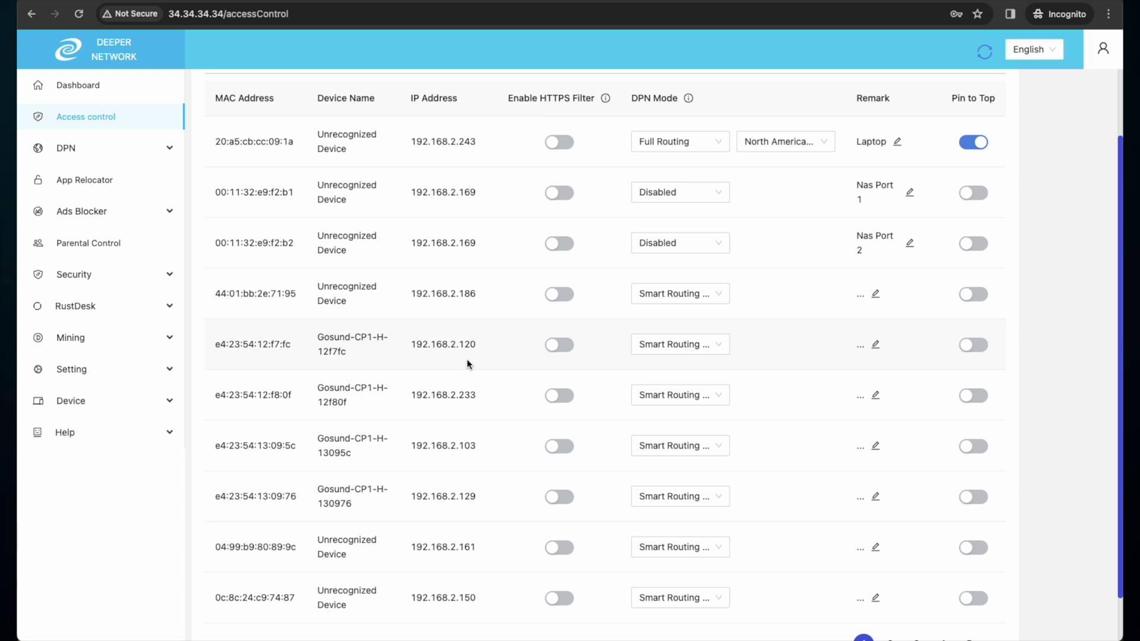
{"action": "left_click", "coordinate": [648, 350]}
{"action": "left_click", "coordinate": [660, 427]}
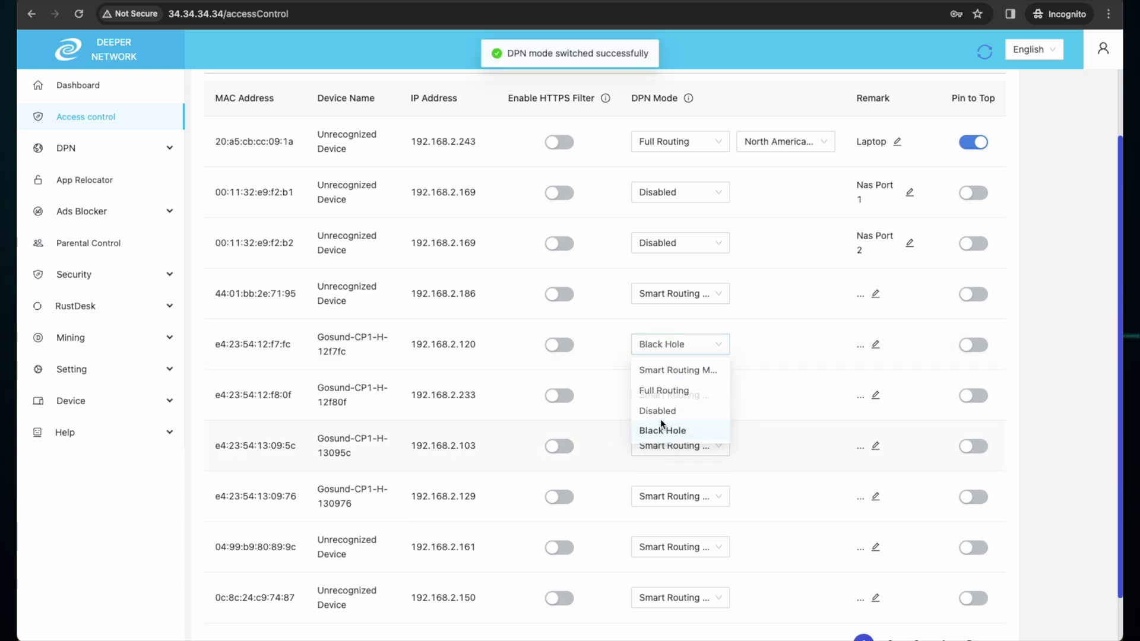
{"action": "left_click", "coordinate": [667, 397]}
{"action": "left_click", "coordinate": [669, 483]}
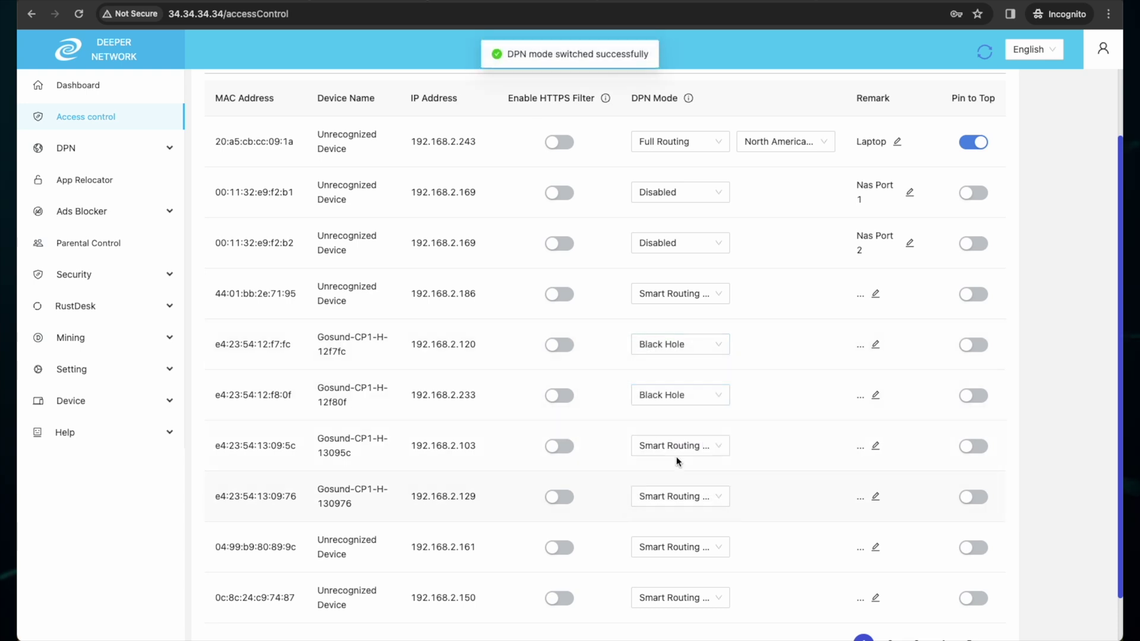
{"action": "left_click", "coordinate": [676, 457]}
{"action": "left_click", "coordinate": [683, 532]}
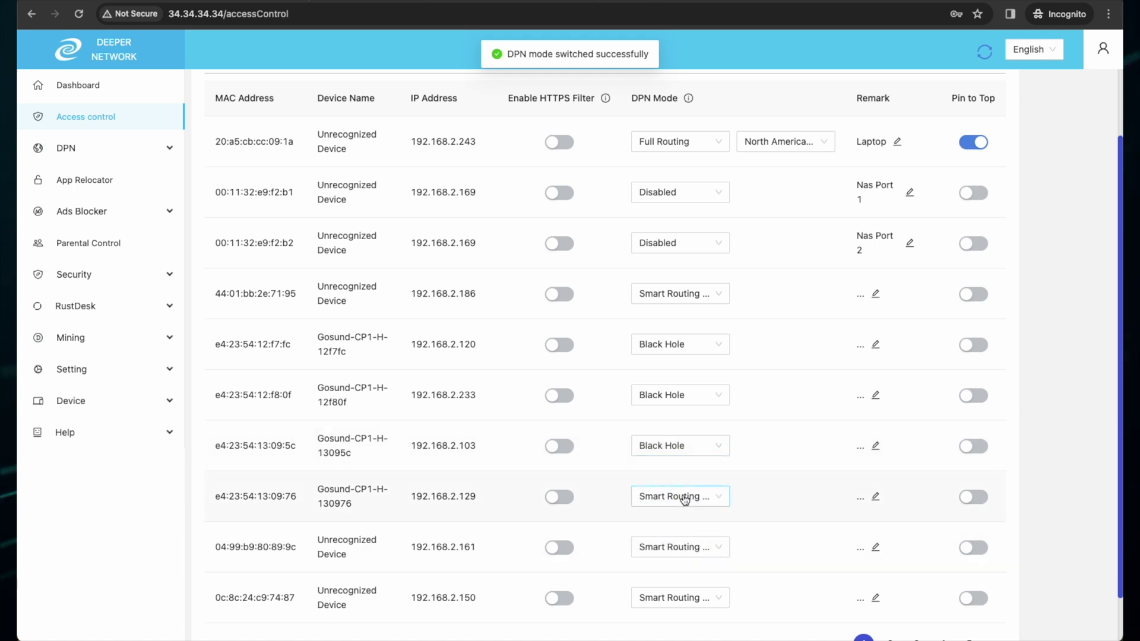
{"action": "left_click", "coordinate": [685, 499]}
{"action": "left_click", "coordinate": [690, 587]}
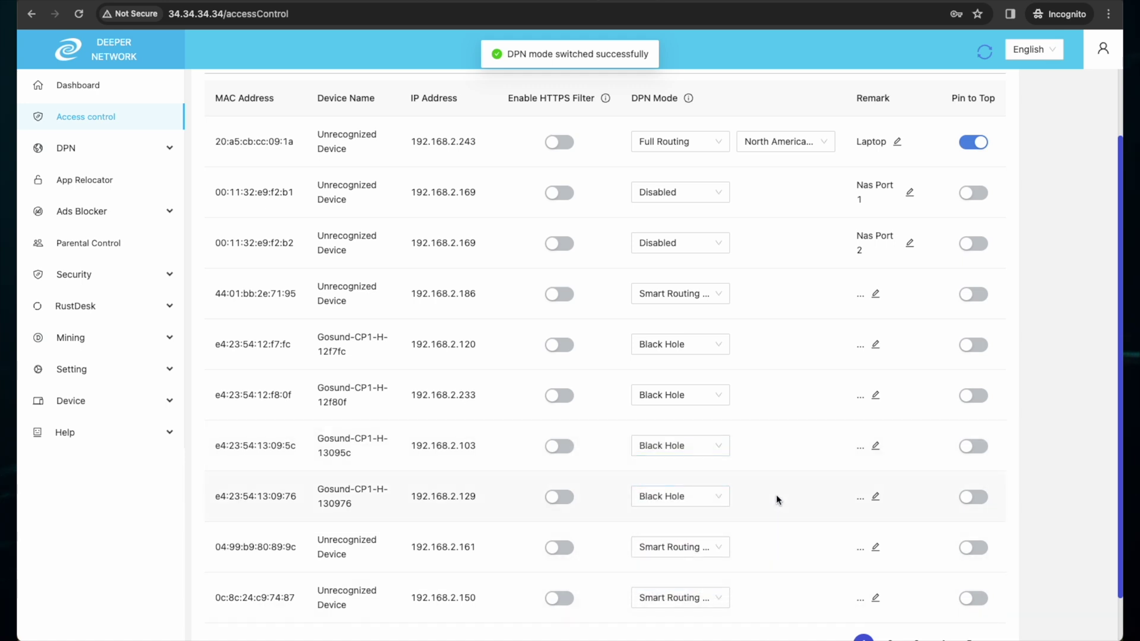